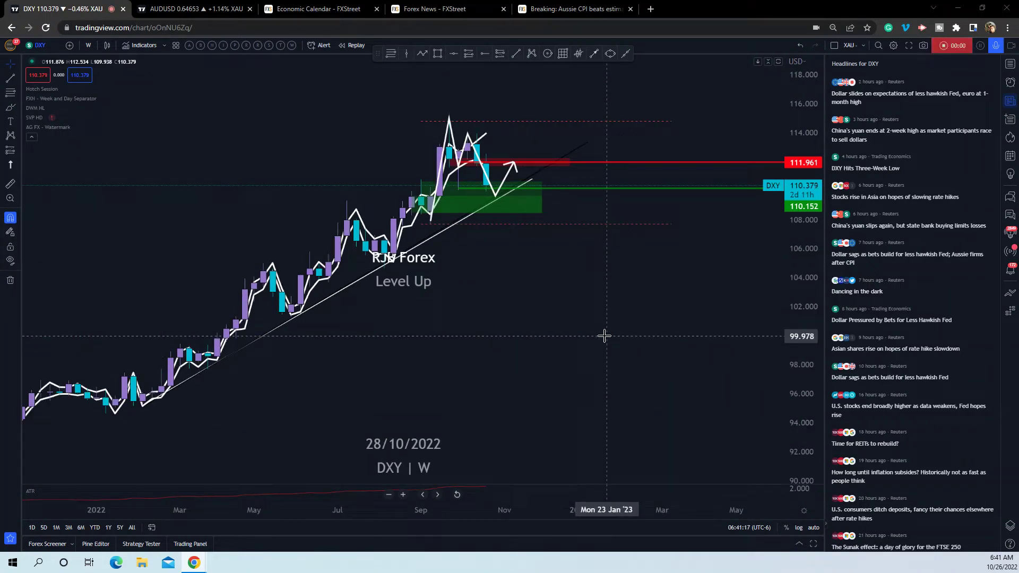
Step: Switch the chart to EURUSD and center and zoom on the recent weekly candles
scroll(604, 336, "up", 1)
scroll(655, 257, "up", 1)
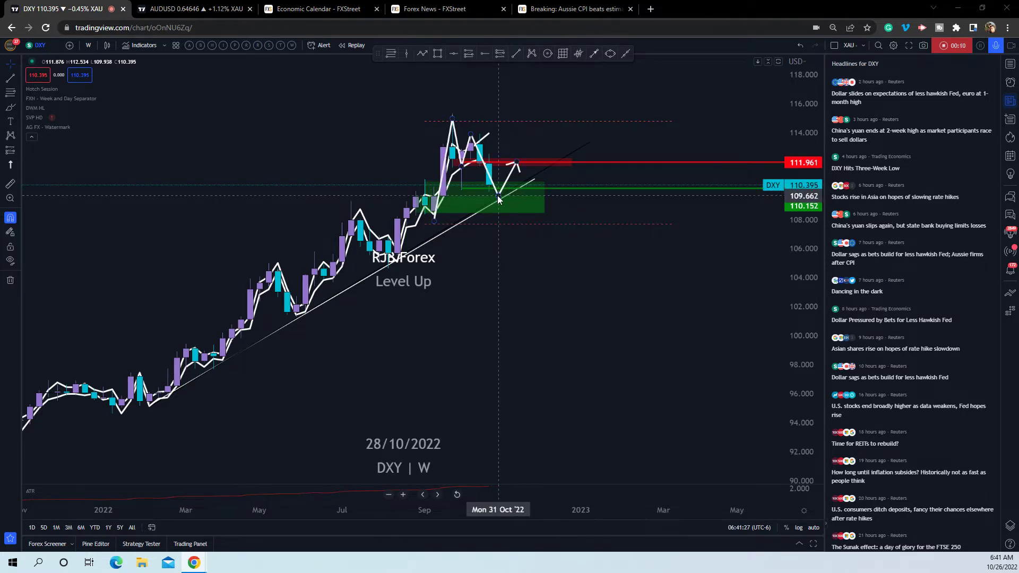
type("eurusd")
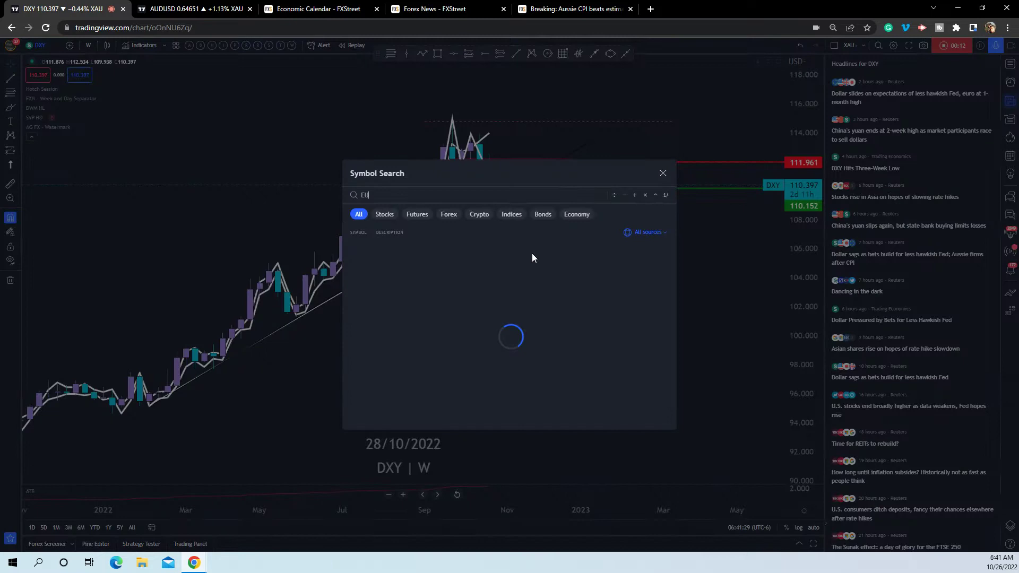
key("Return")
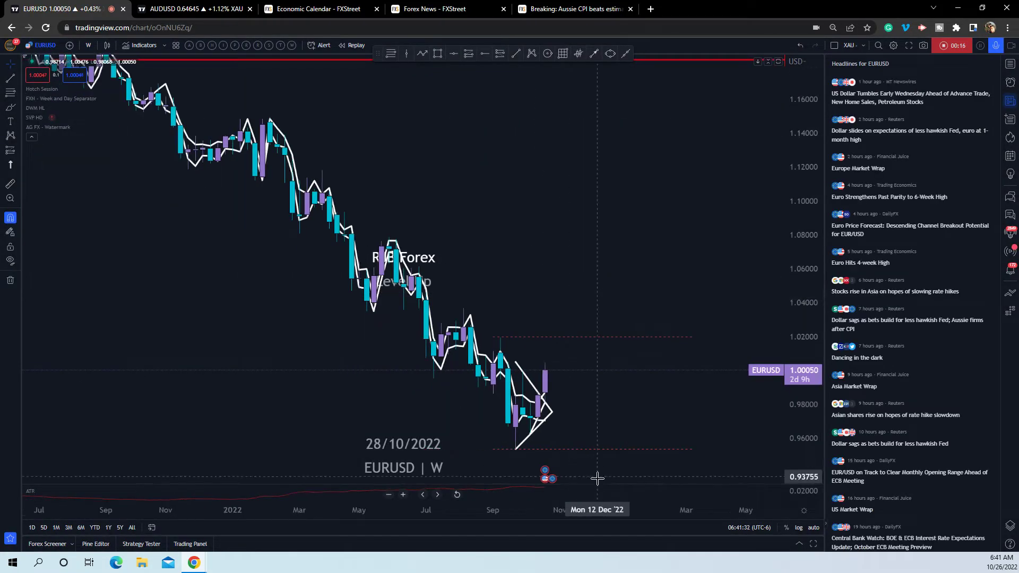
left_click_drag(614, 391, 603, 336)
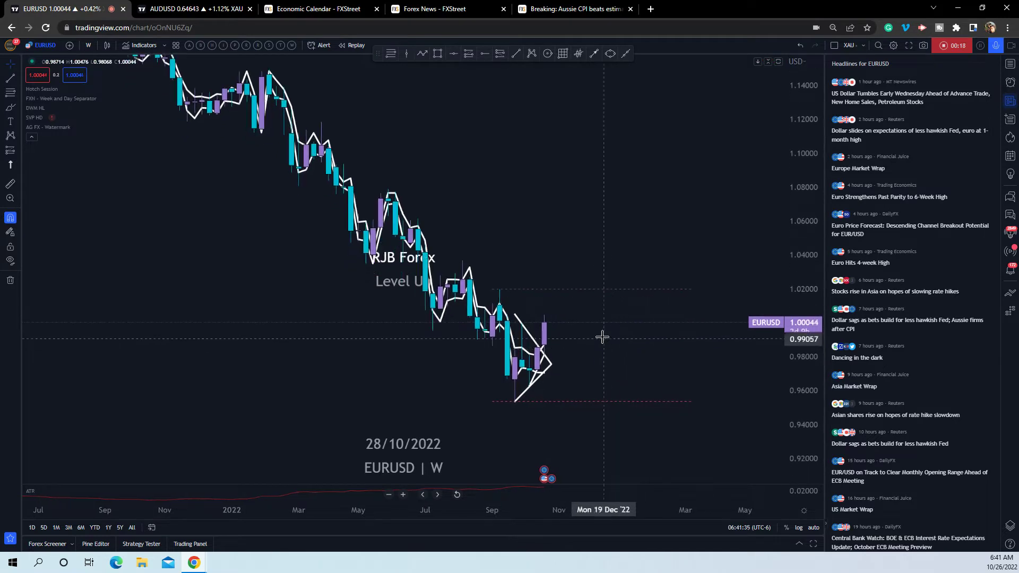
scroll(687, 274, "up", 1)
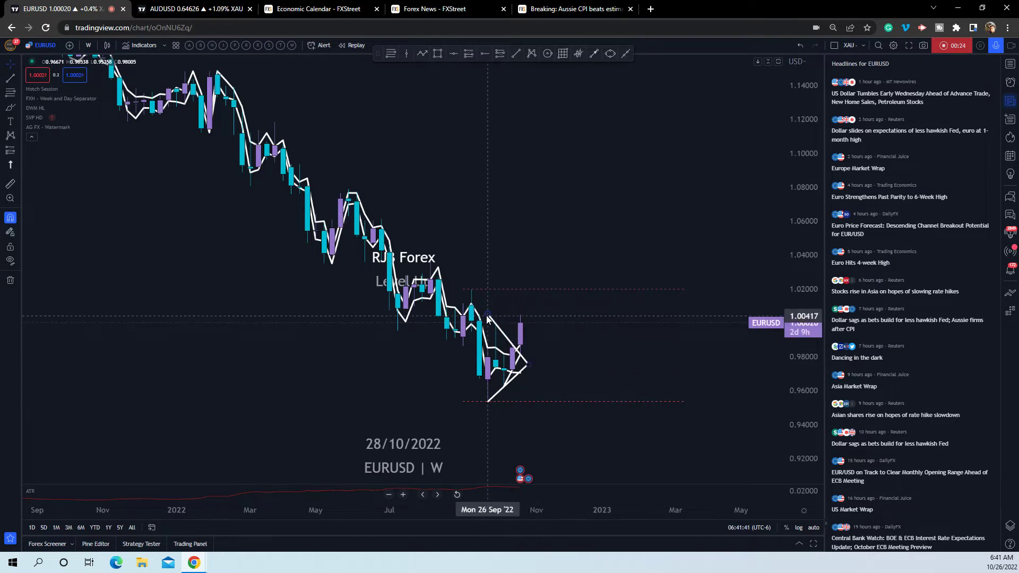
Step: Inspect the EURUSD triangle pattern drawing, then move to the AUDUSD 15-minute chart
left_click(490, 344)
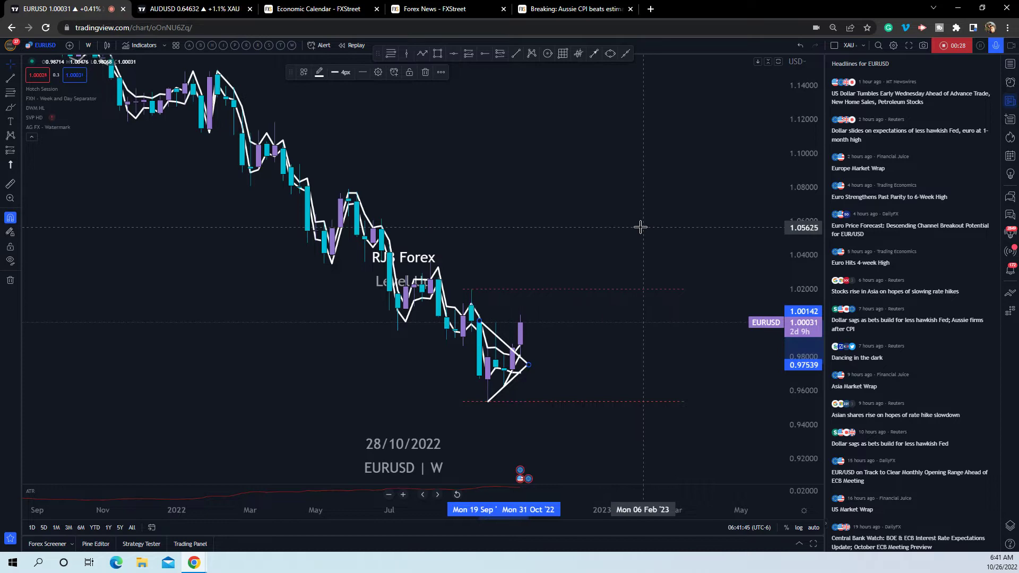
scroll(641, 227, "down", 1)
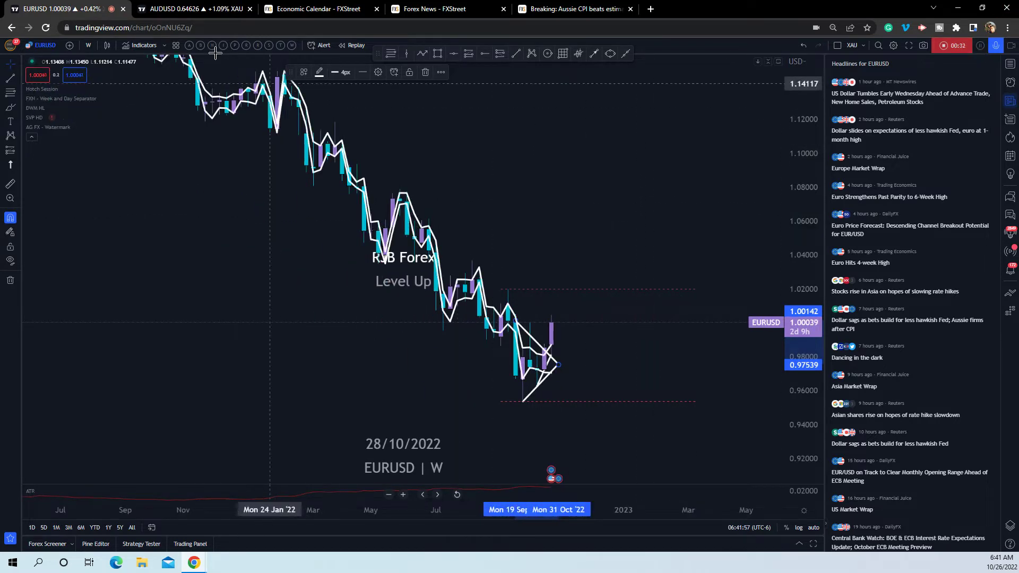
left_click(193, 9)
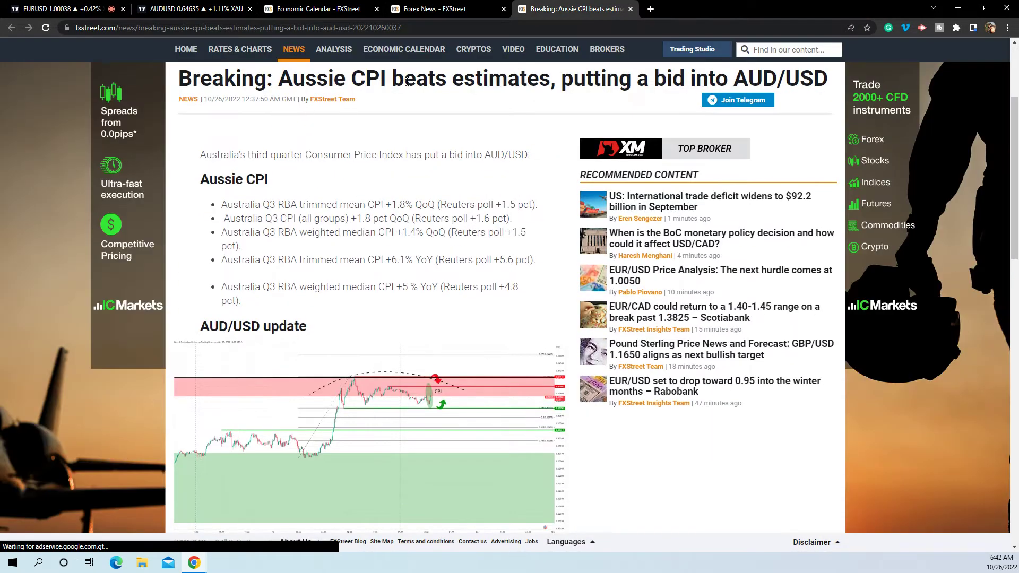
Step: Open the Aussie CPI article's AUD/USD chart image on its own, then return to the AUDUSD chart
scroll(475, 220, "down", 3)
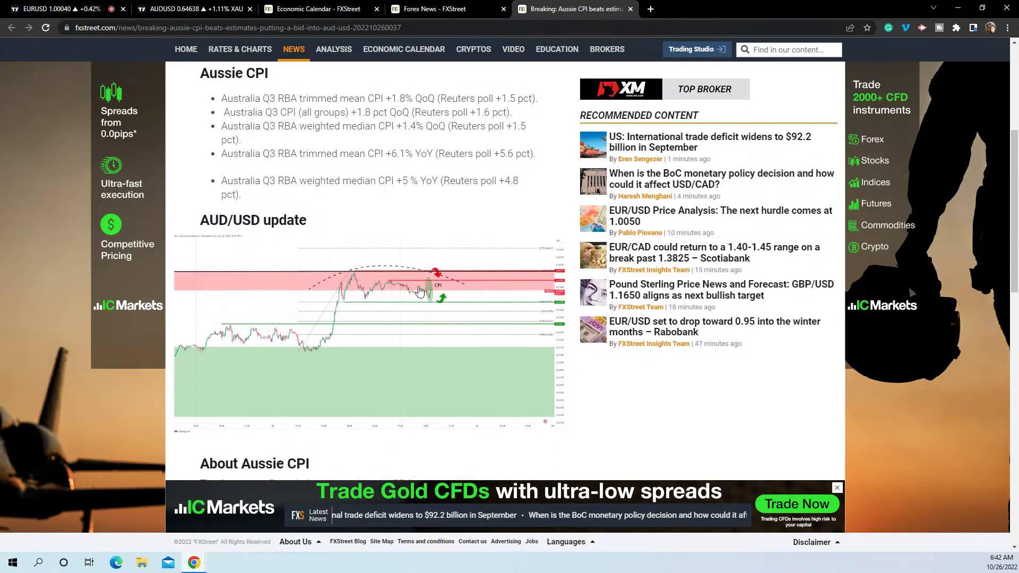
scroll(313, 351, "down", 1)
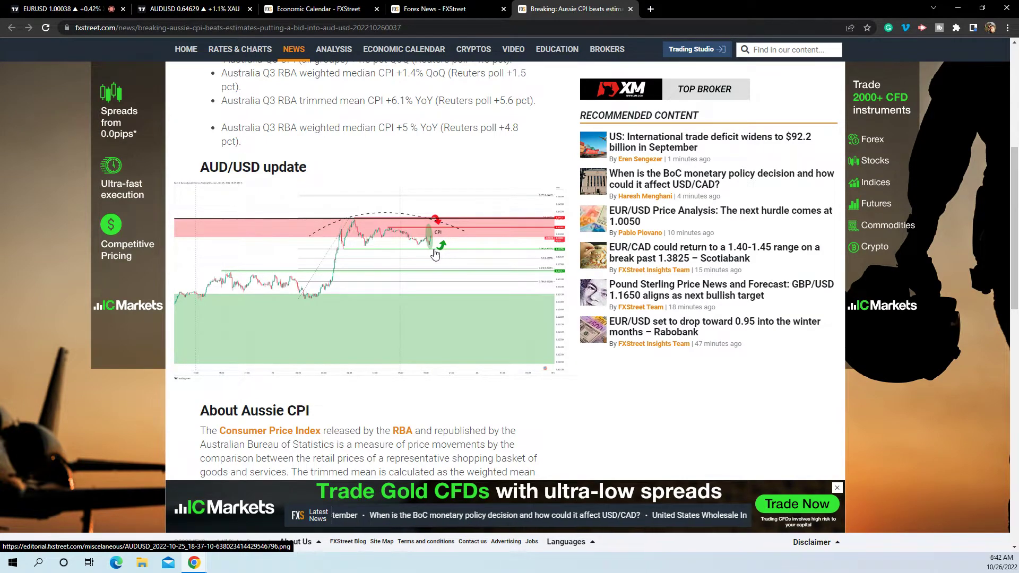
left_click(442, 257)
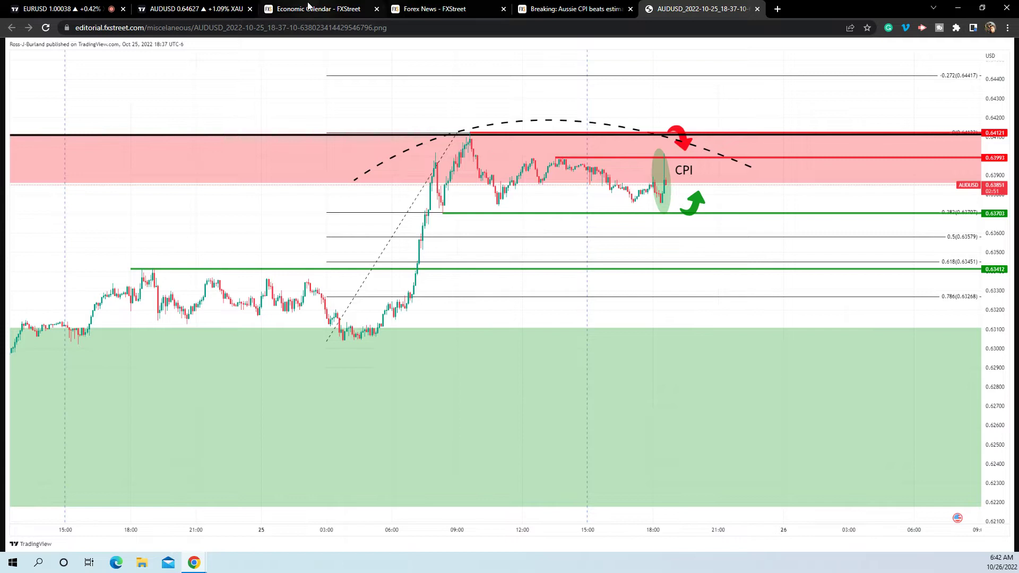
left_click(197, 8)
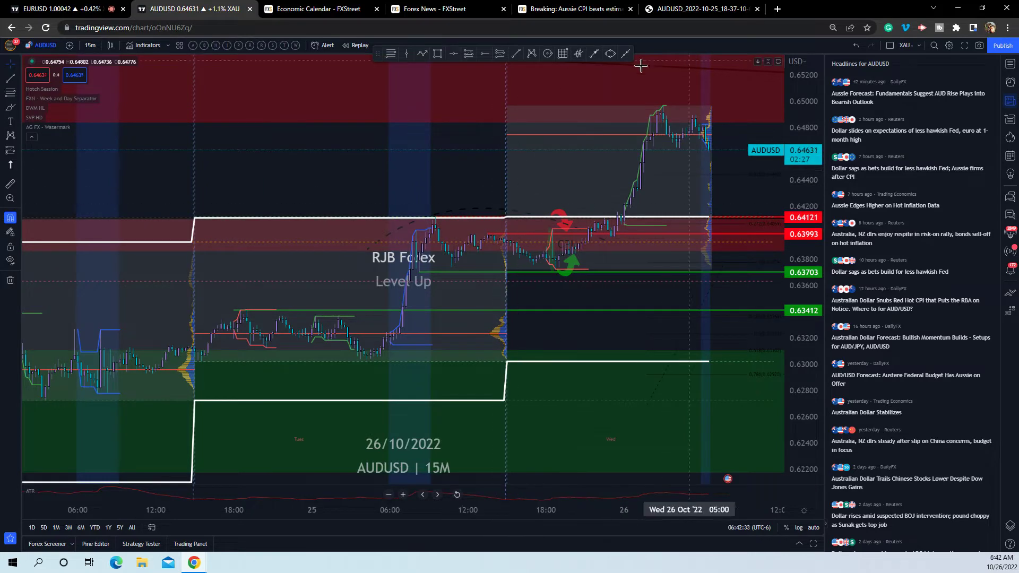
Step: Scroll through Wednesday's events on the FXStreet economic calendar, then go back to the EURUSD weekly chart
left_click(301, 9)
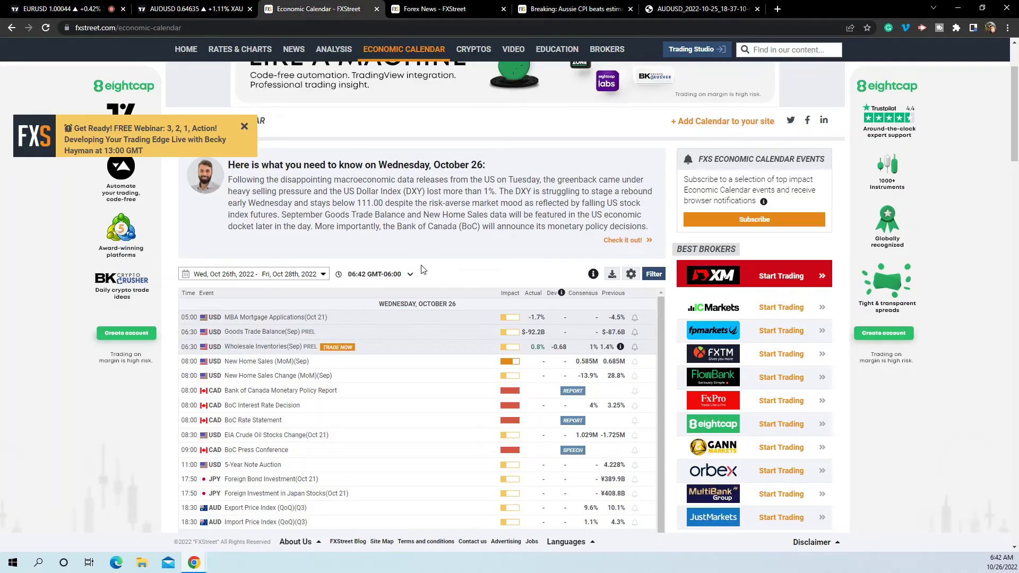
scroll(424, 270, "up", 1)
scroll(423, 270, "down", 1)
scroll(466, 282, "up", 3)
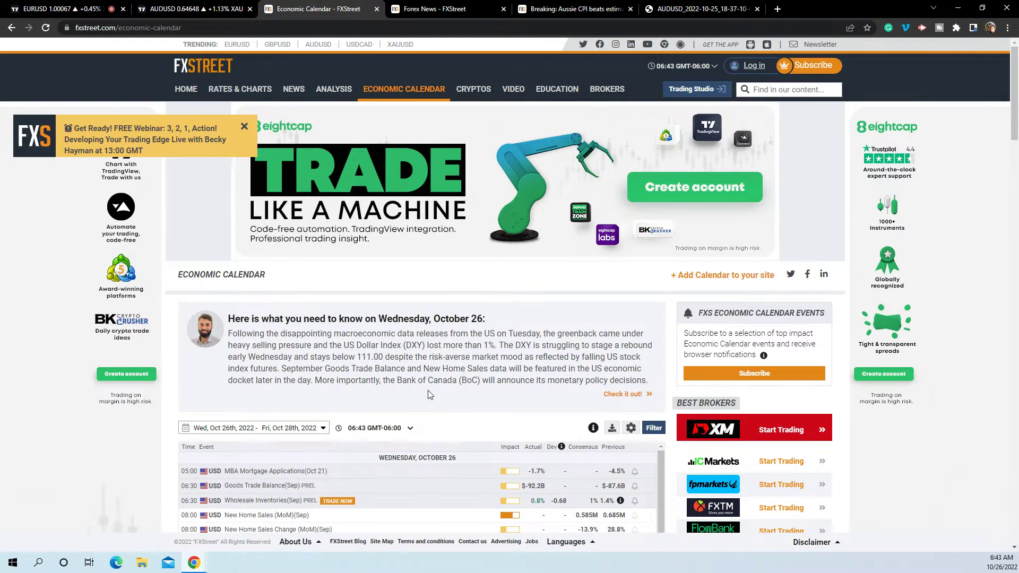
scroll(244, 369, "down", 2)
left_click(81, 13)
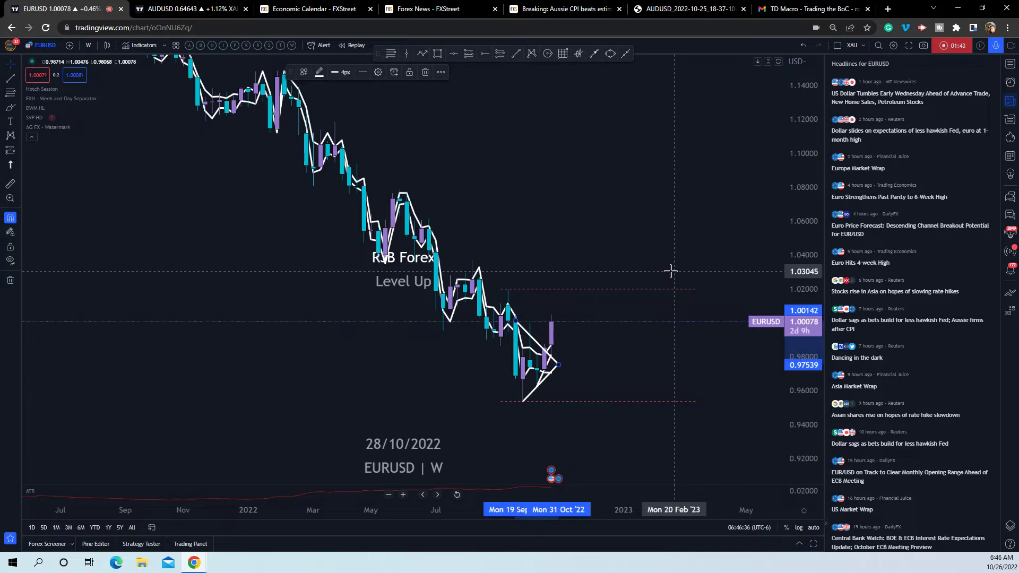
Step: Remove the triangle drawing from the EURUSD weekly chart
scroll(670, 271, "up", 2)
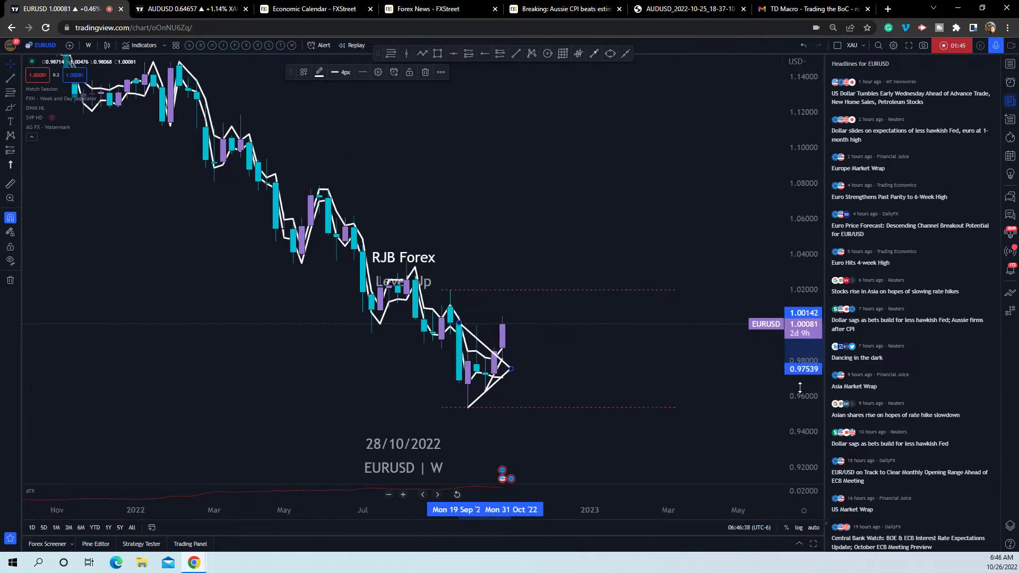
scroll(645, 331, "up", 1)
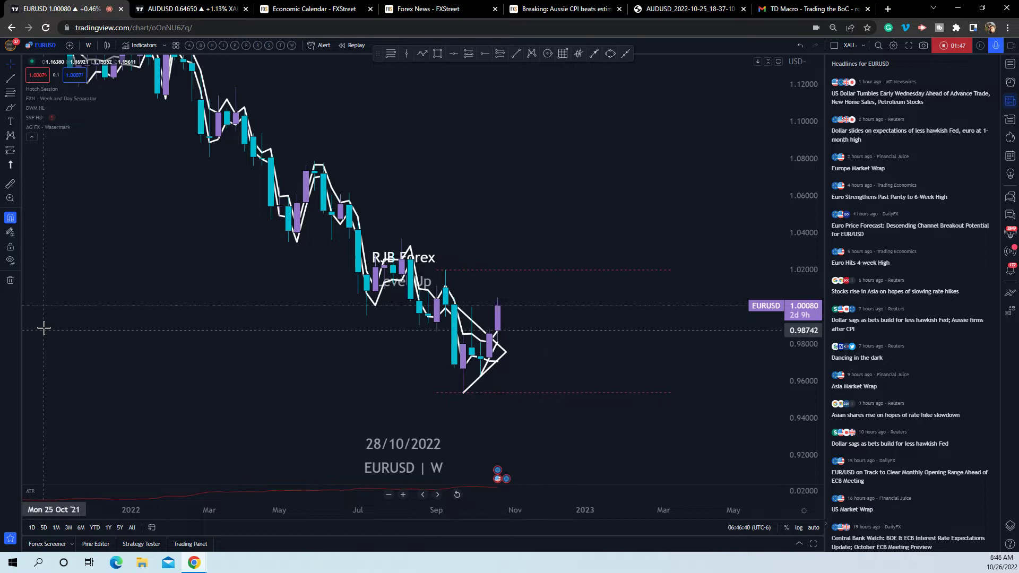
left_click(10, 280)
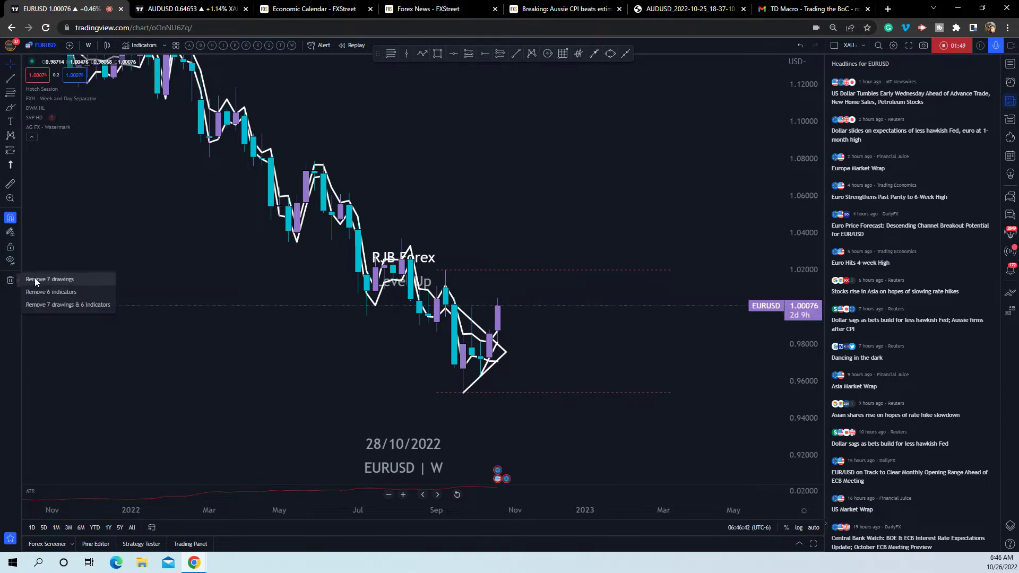
left_click(31, 278)
scroll(543, 334, "up", 3)
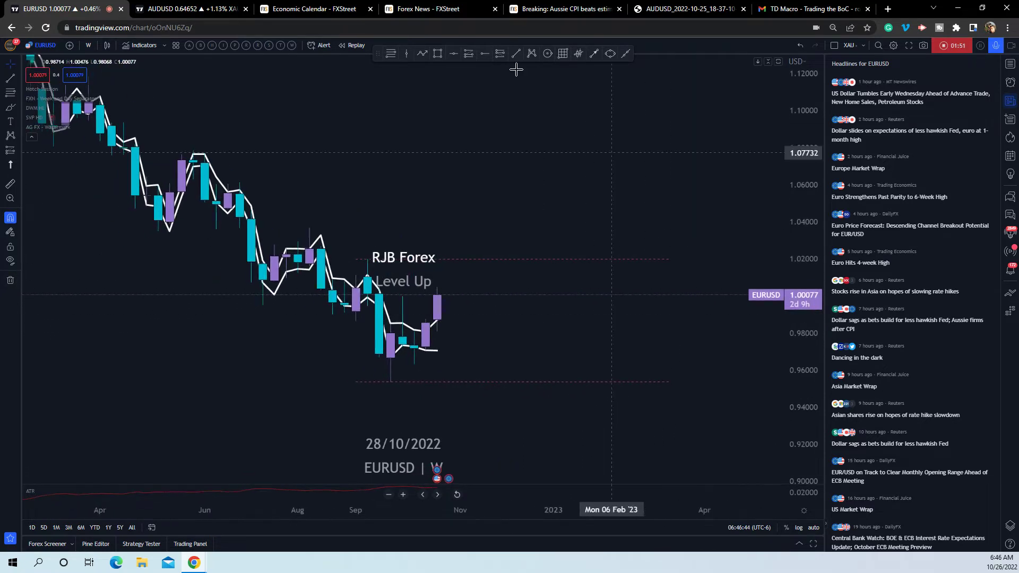
Step: Draw a polyline path through the September and October lows, up near 1.01, then down toward 0.98
left_click(422, 54)
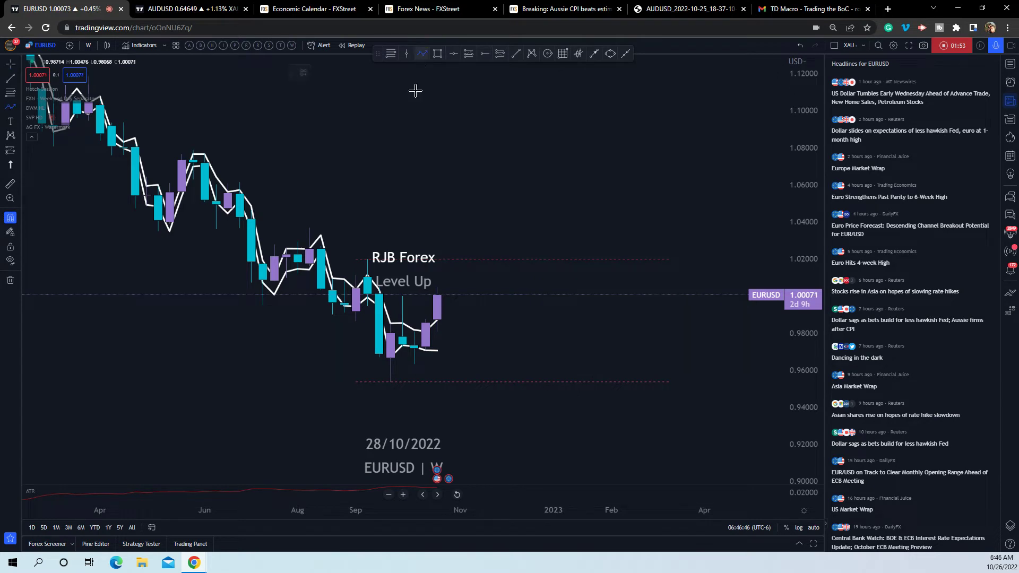
left_click(367, 259)
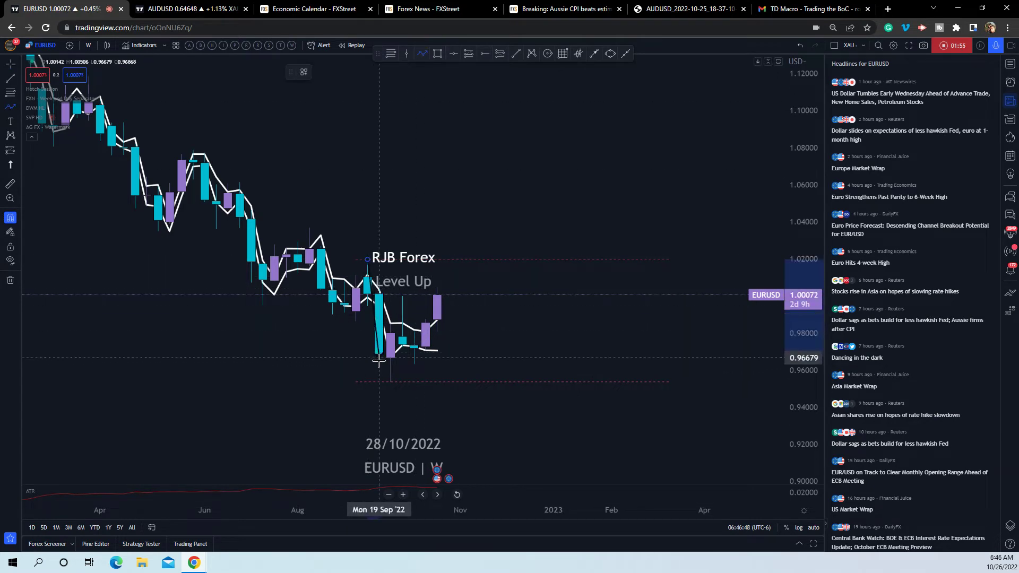
left_click(379, 357)
left_click(403, 339)
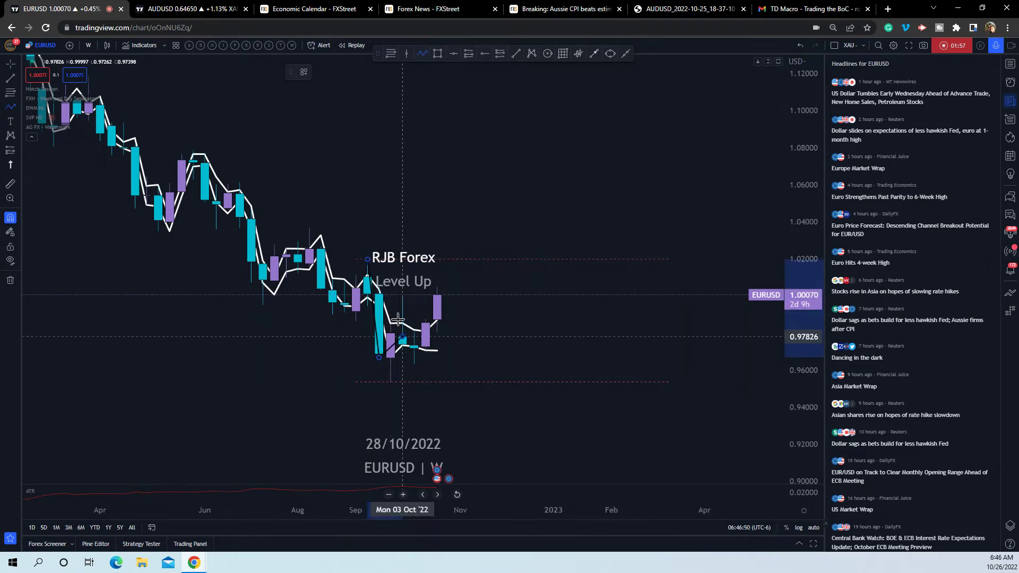
left_click(414, 364)
left_click(449, 271)
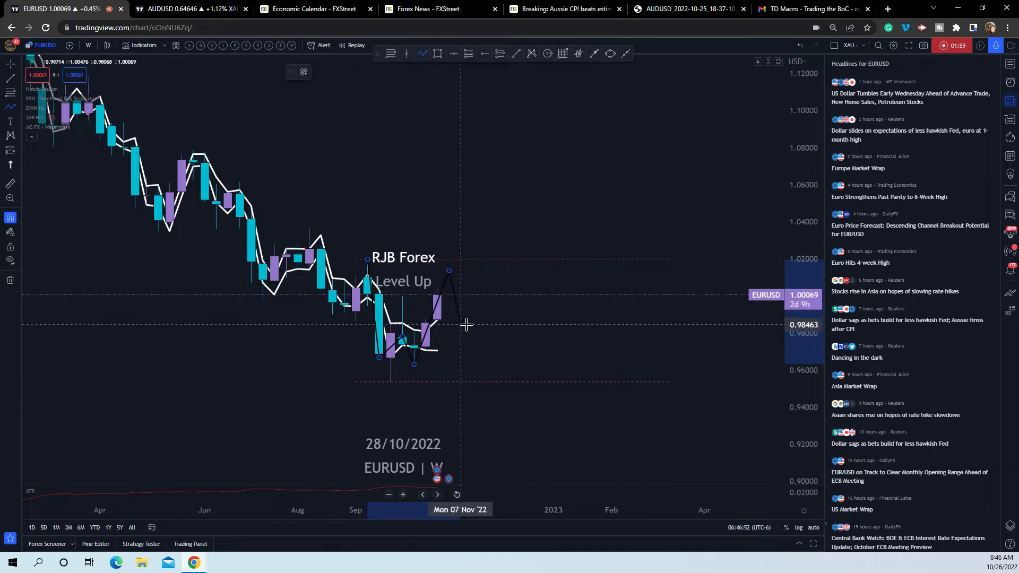
double_click(472, 329)
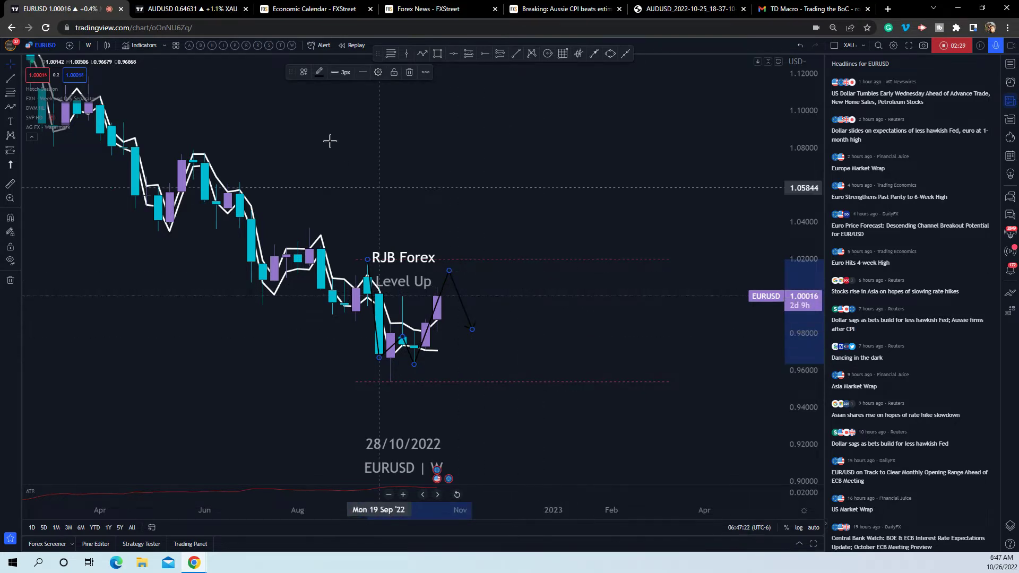
Step: Make the projected path white
left_click(319, 73)
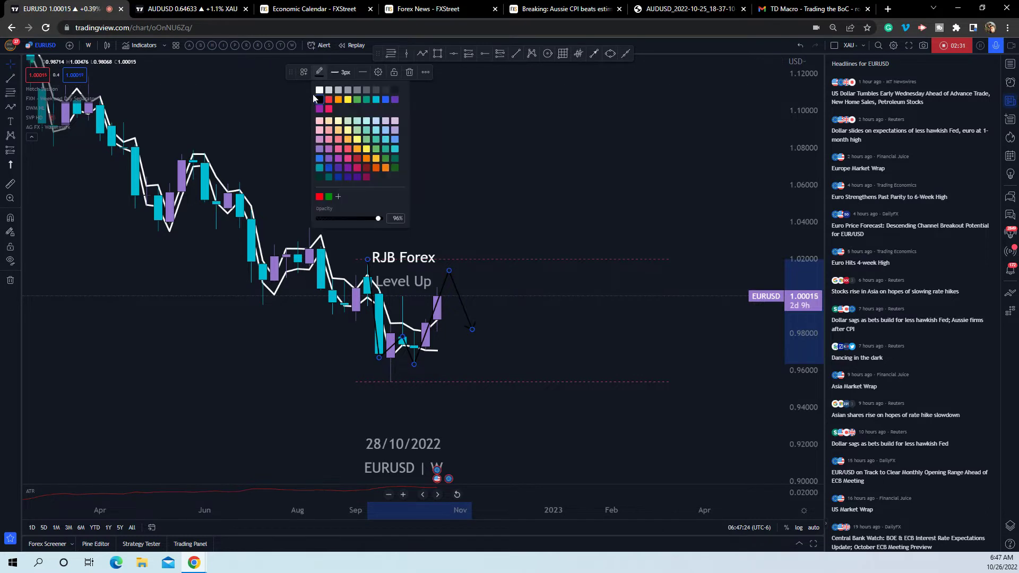
left_click(319, 91)
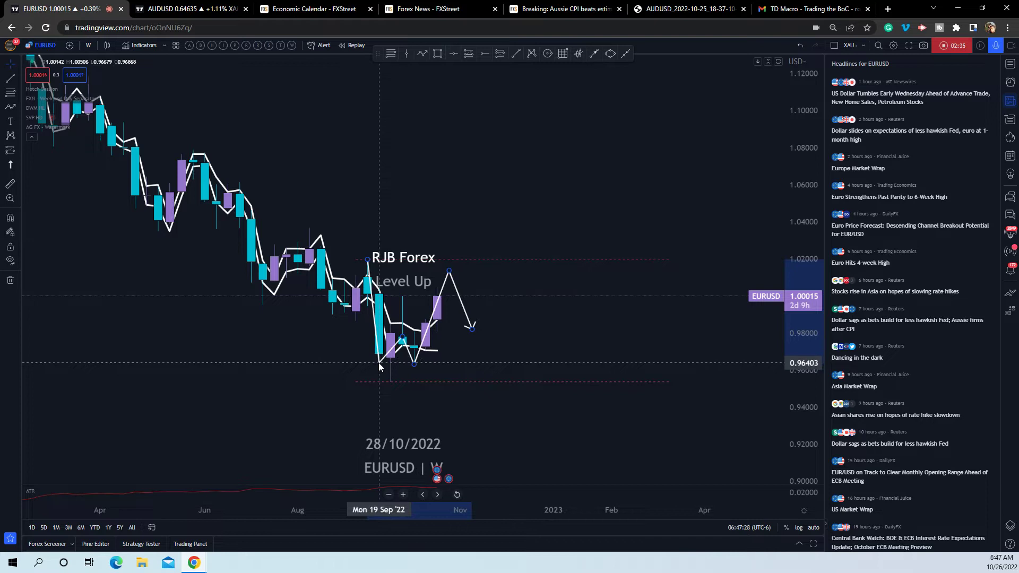
left_click(419, 365)
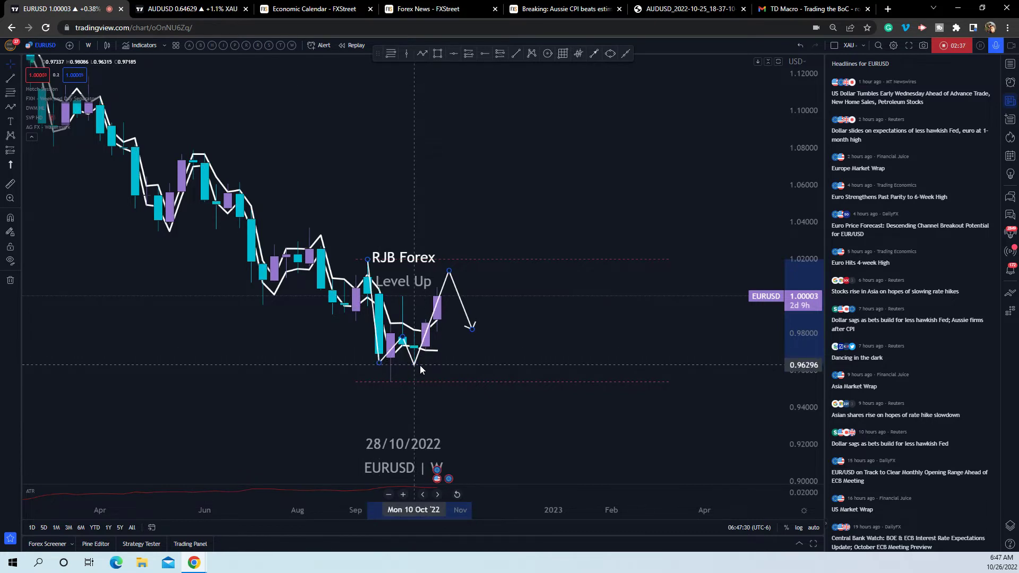
Step: Move the path's bottom point onto the 10 Oct candle and raise its peak to about 1.0196
left_click_drag(421, 366, 419, 366)
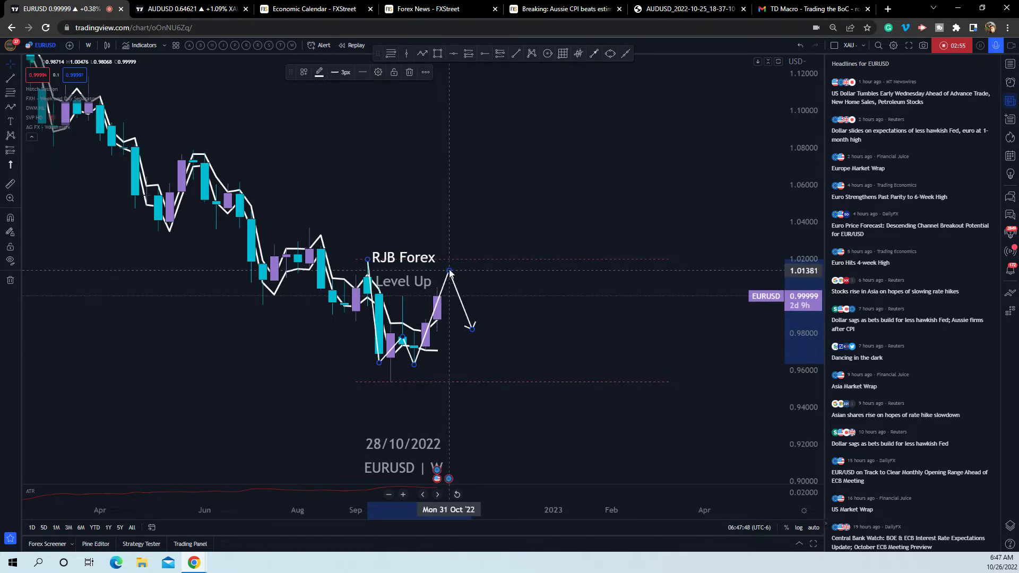
mouse_move(449, 272)
left_mouse_down()
mouse_move(449, 290)
mouse_move(449, 262)
left_mouse_up()
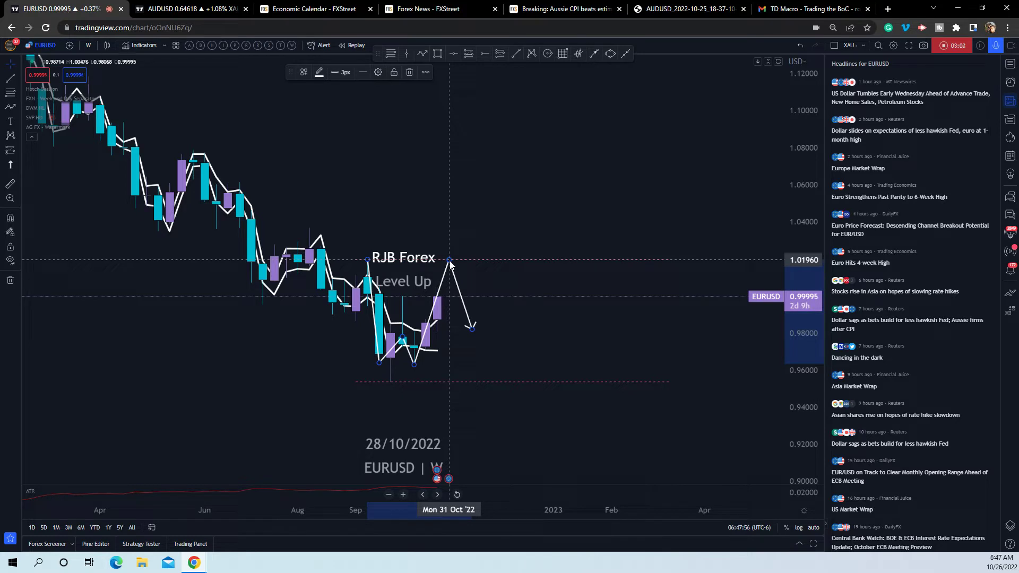
left_click_drag(450, 264, 451, 265)
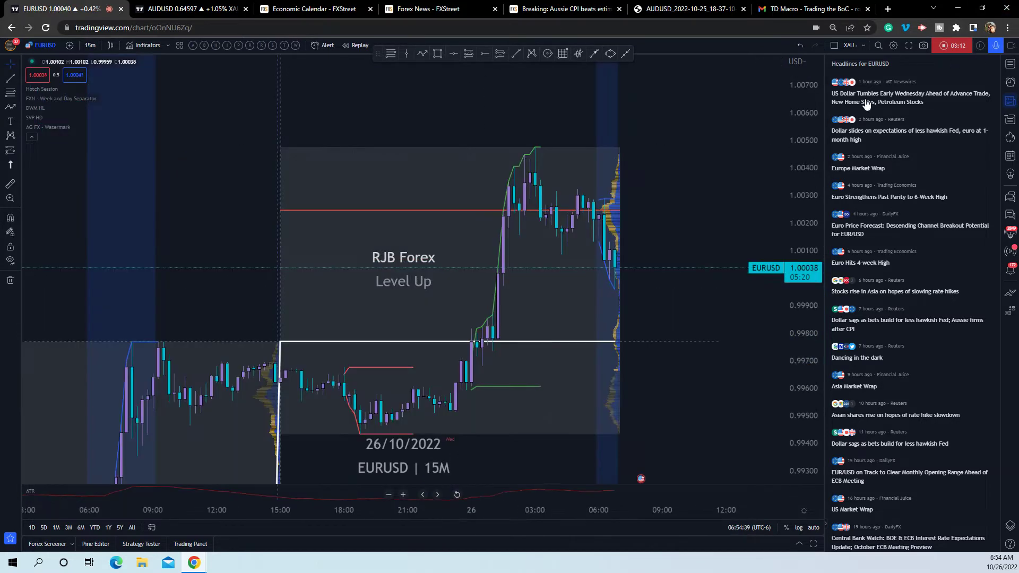
Step: Rescale and zoom the EURUSD 15-minute chart to bring the 25 Oct low near 0.9849 into view
scroll(571, 169, "left", 5)
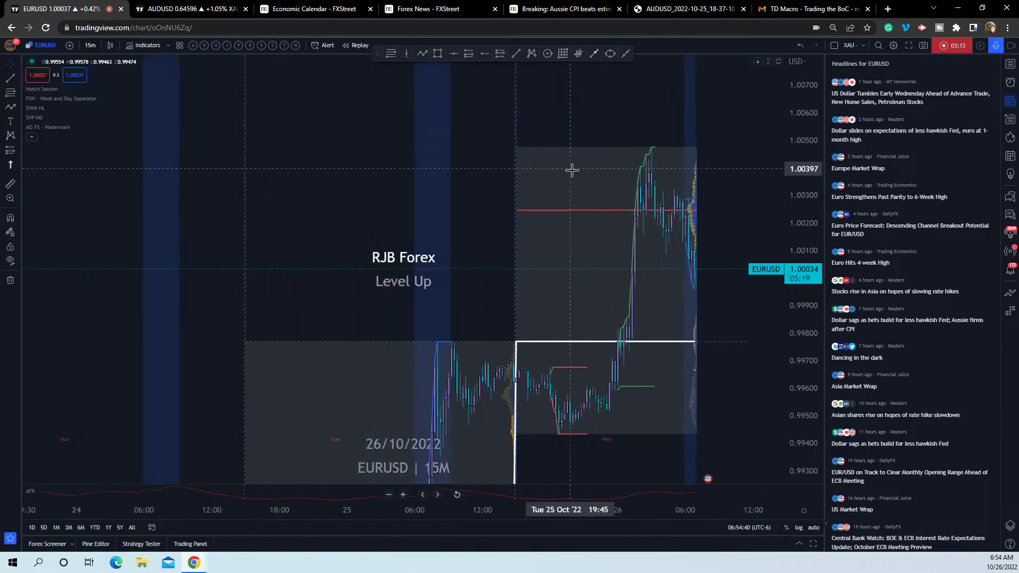
scroll(571, 170, "right", 10)
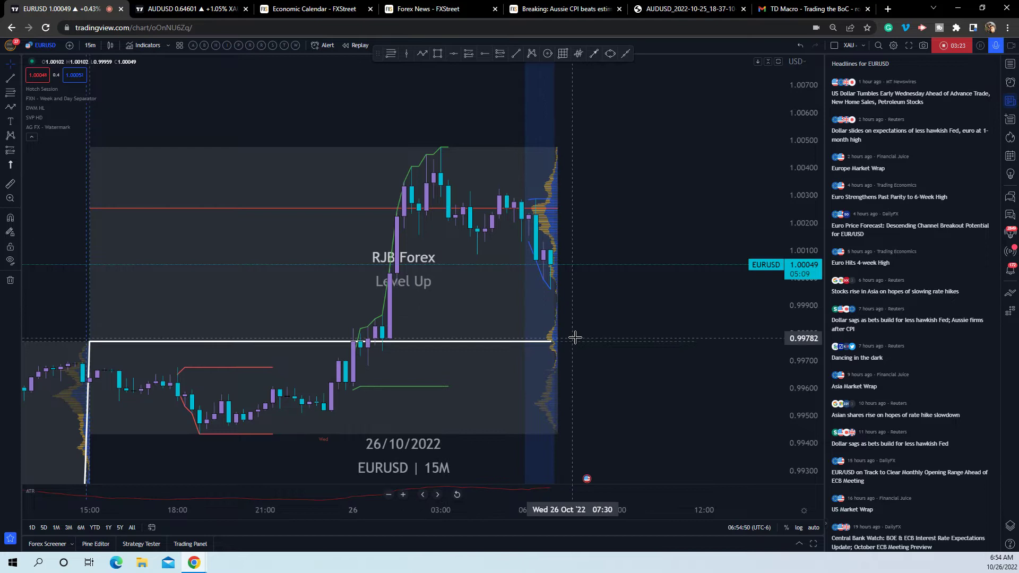
scroll(617, 287, "down", 2)
scroll(617, 286, "down", 1)
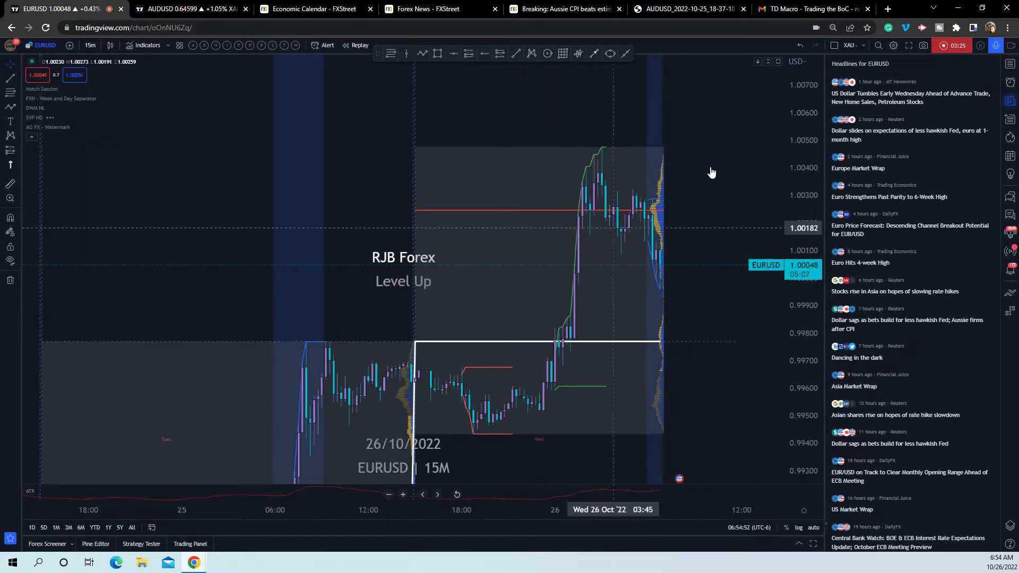
left_click_drag(790, 158, 791, 197)
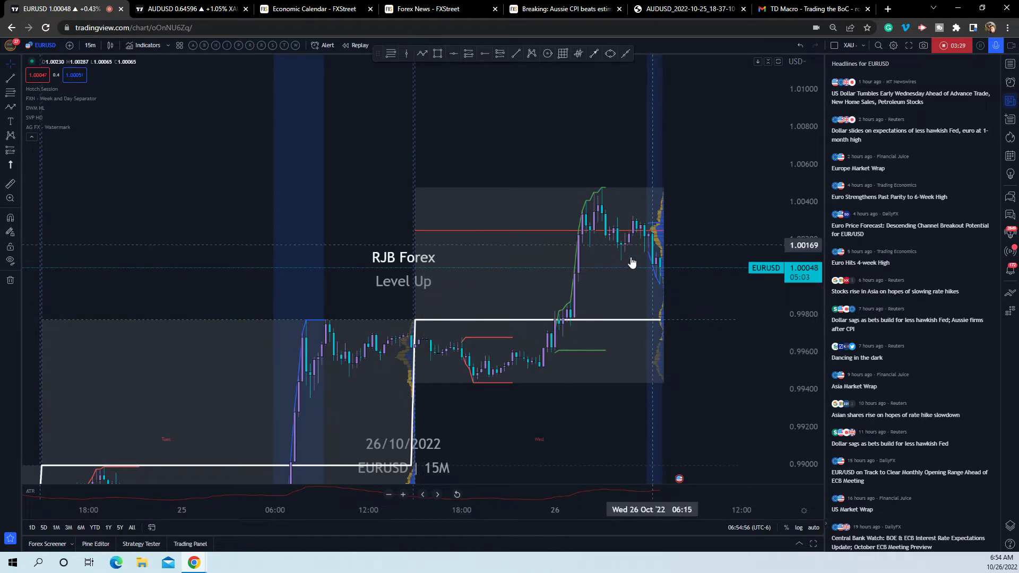
scroll(672, 213, "up", 2)
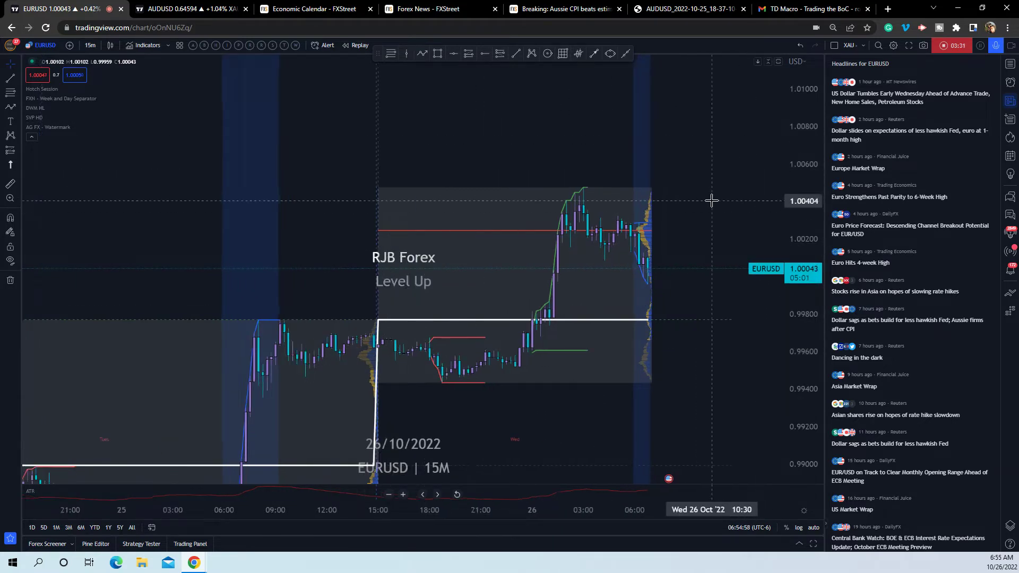
scroll(672, 213, "down", 5)
left_click_drag(732, 277, 661, 133)
scroll(656, 324, "down", 5)
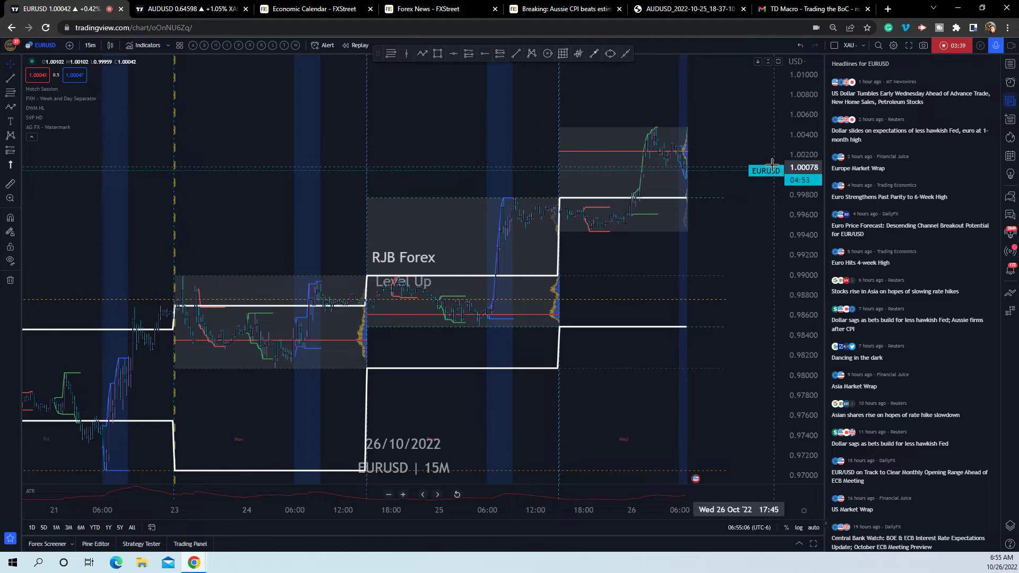
scroll(706, 232, "up", 3)
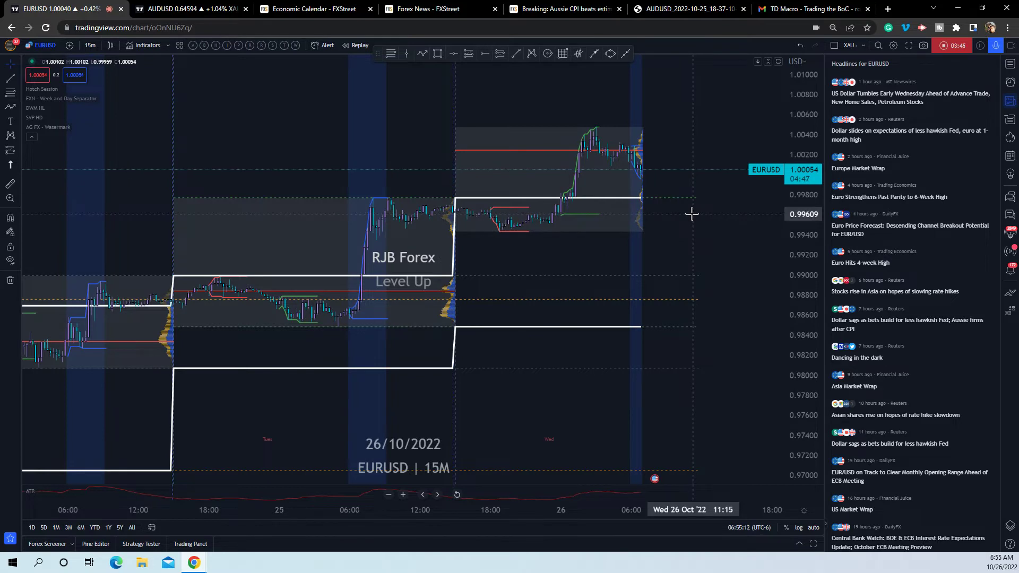
scroll(697, 220, "down", 2)
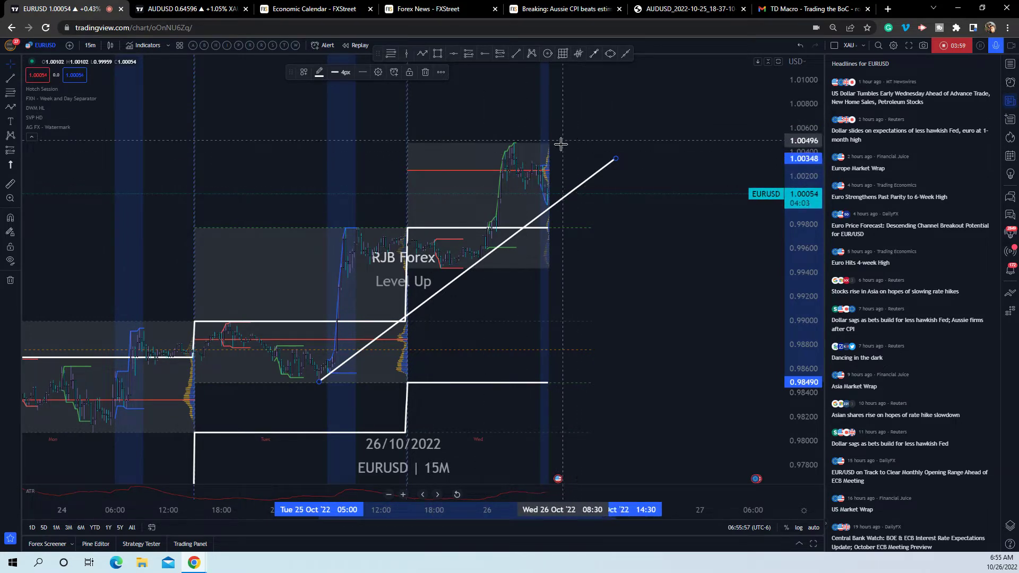
Step: Sketch a zigzag projected path over the recent bars, then cancel it unfinished
scroll(534, 154, "up", 4)
left_click_drag(490, 243, 556, 262)
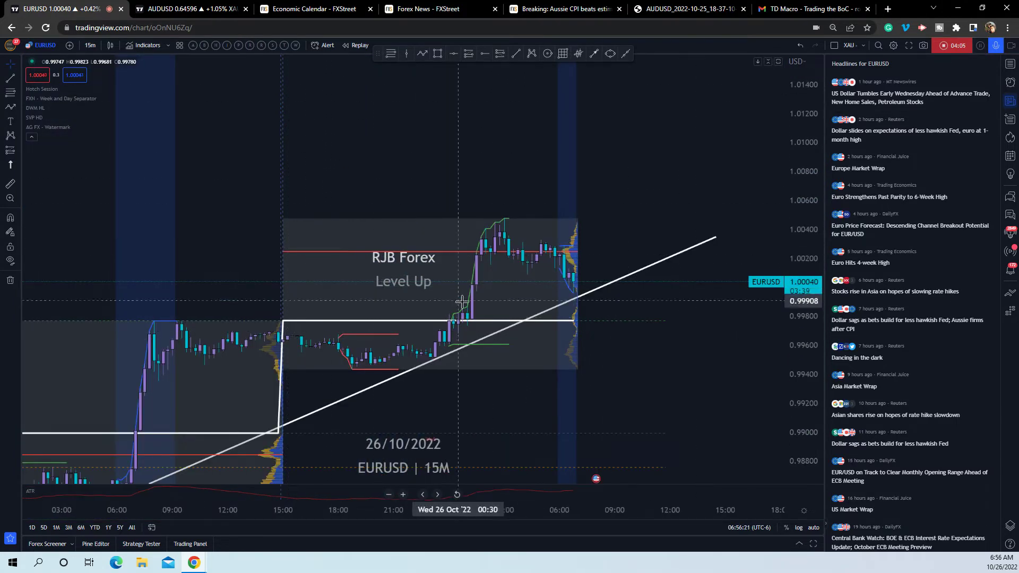
left_click(422, 54)
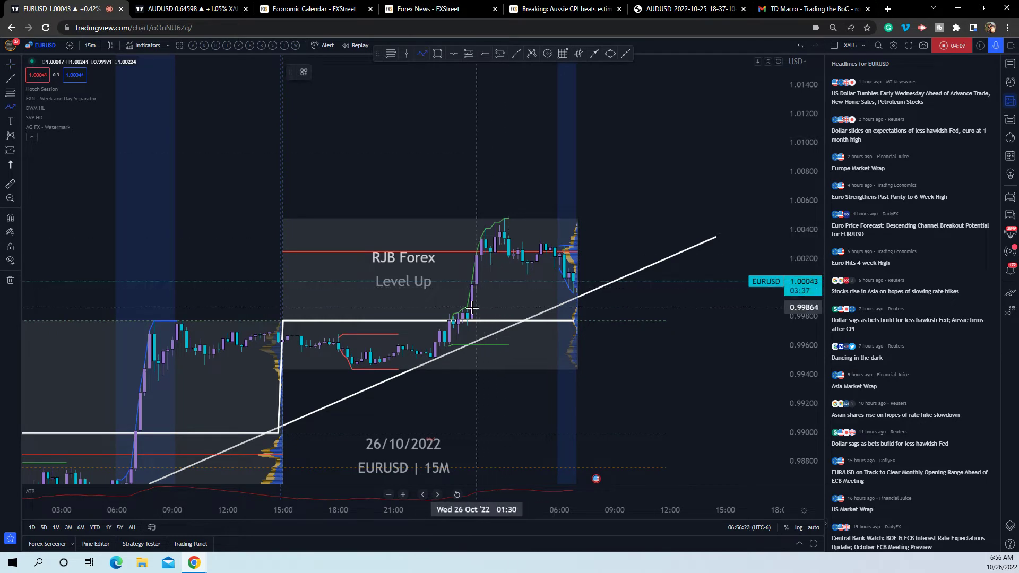
left_click(473, 280)
left_click(476, 232)
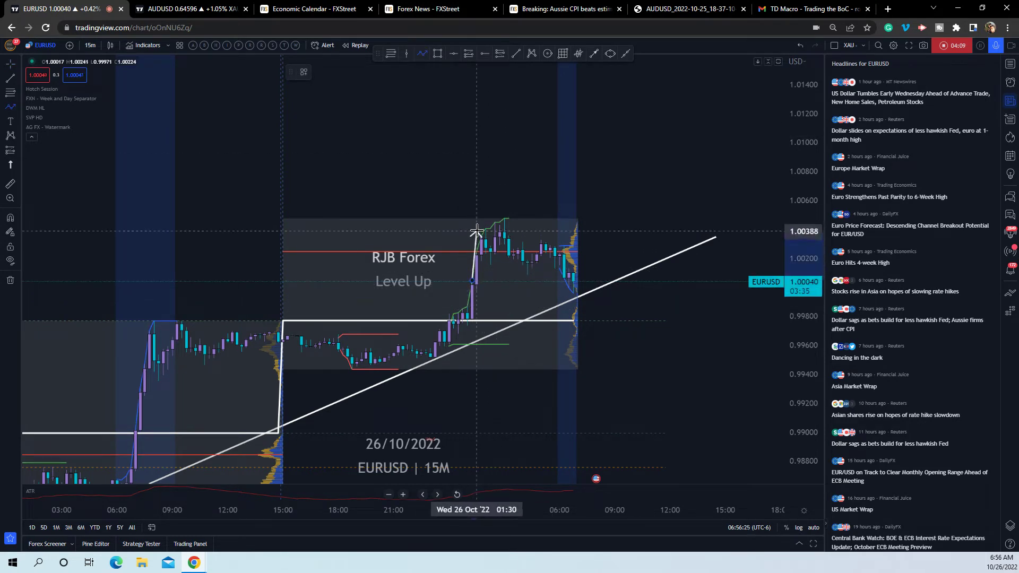
left_click(492, 260)
left_click(500, 223)
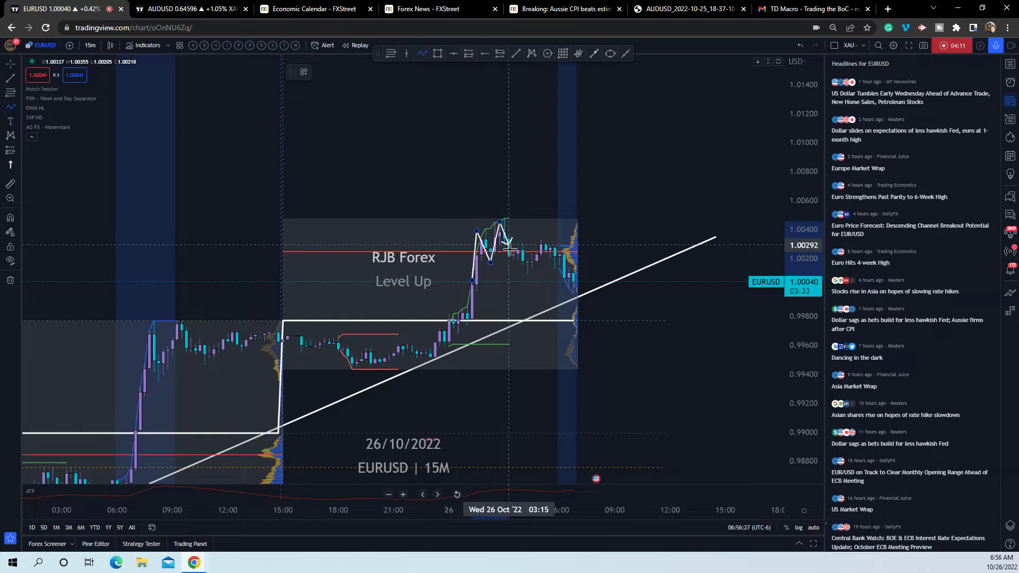
left_click(509, 267)
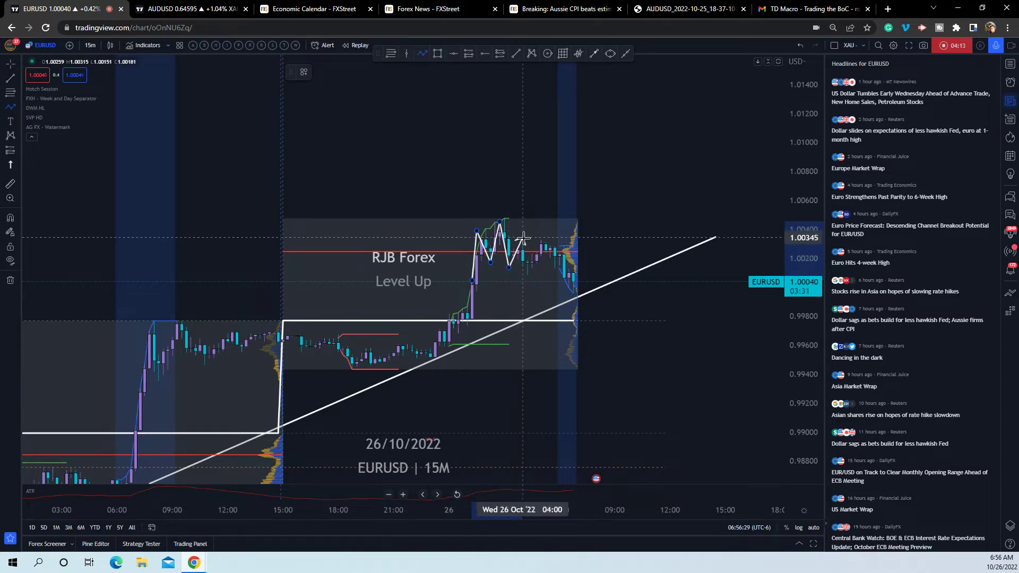
left_click(522, 237)
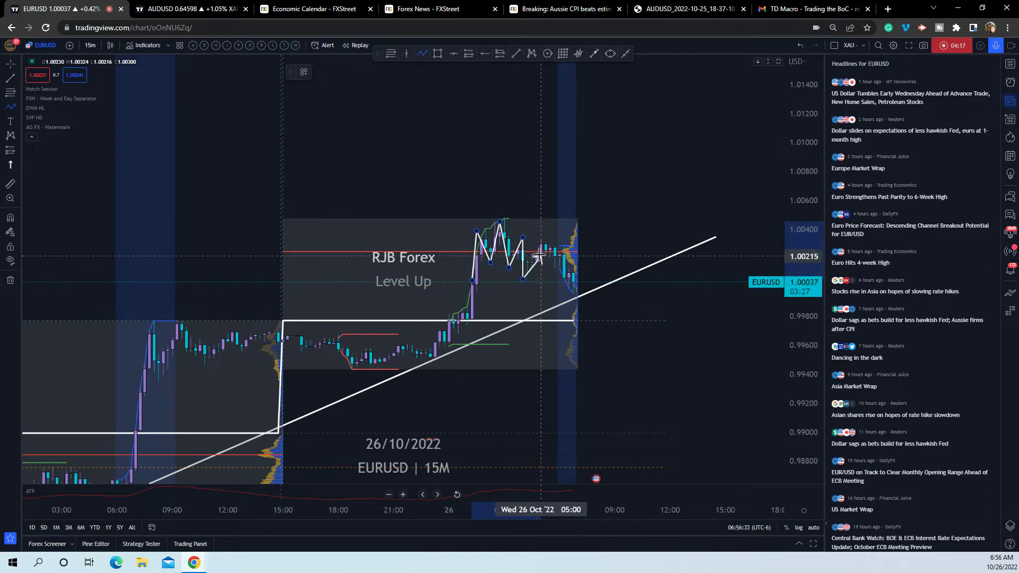
left_click(523, 279)
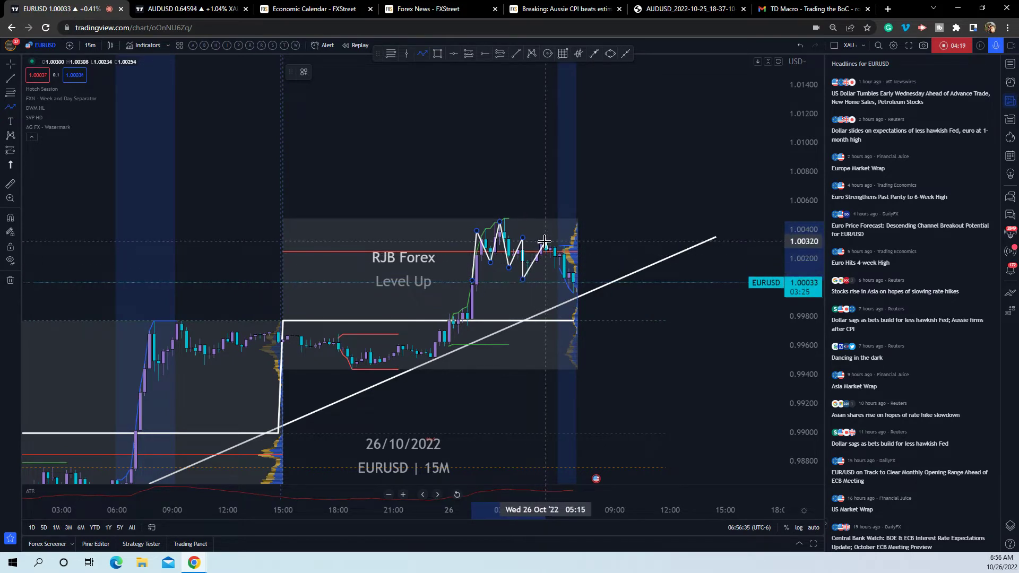
key("Escape")
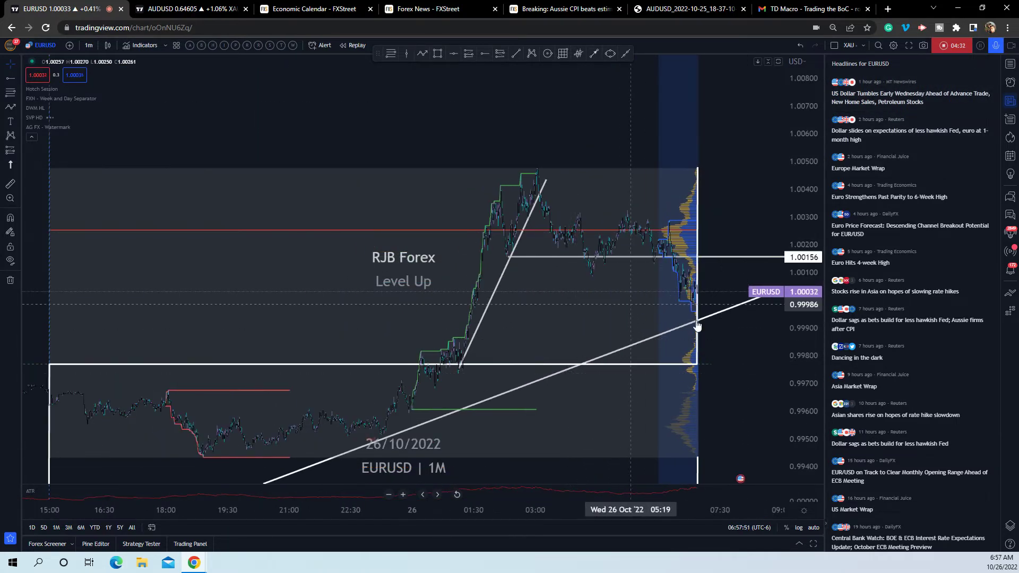
Step: Zoom the EURUSD chart in and out to review the overnight rally
scroll(675, 345, "up", 2)
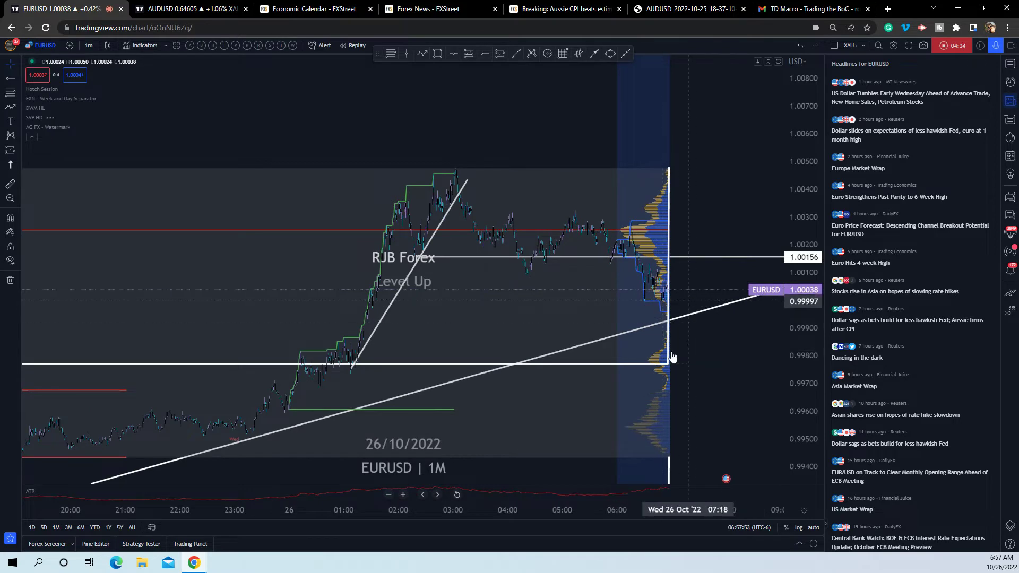
scroll(713, 362, "up", 1)
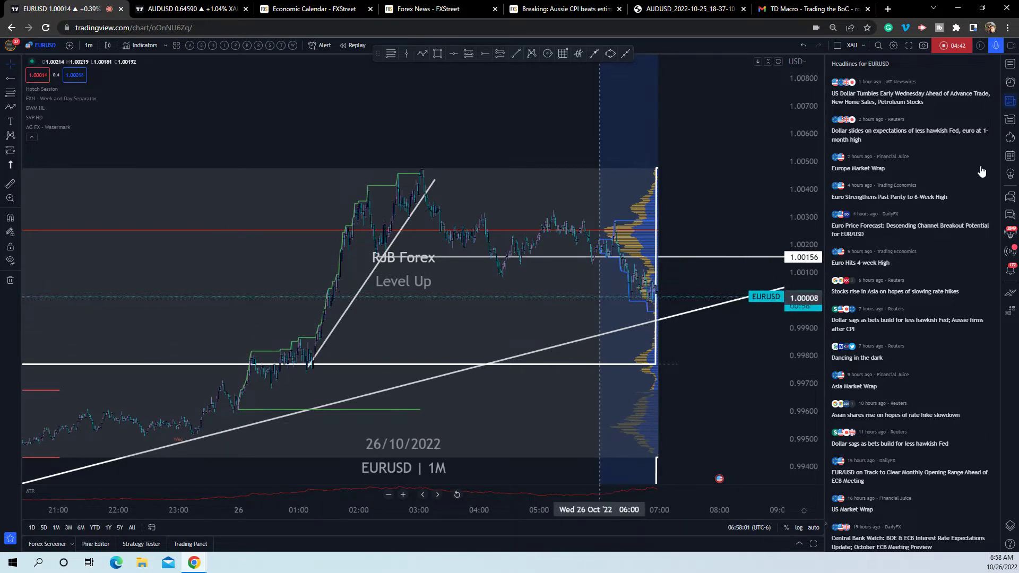
scroll(643, 204, "down", 3)
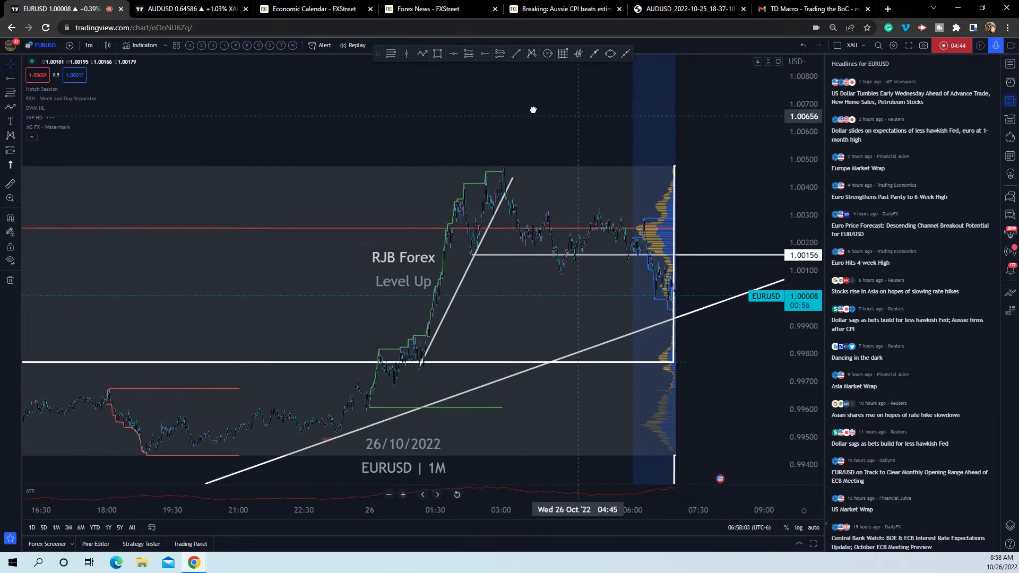
scroll(645, 209, "up", 2)
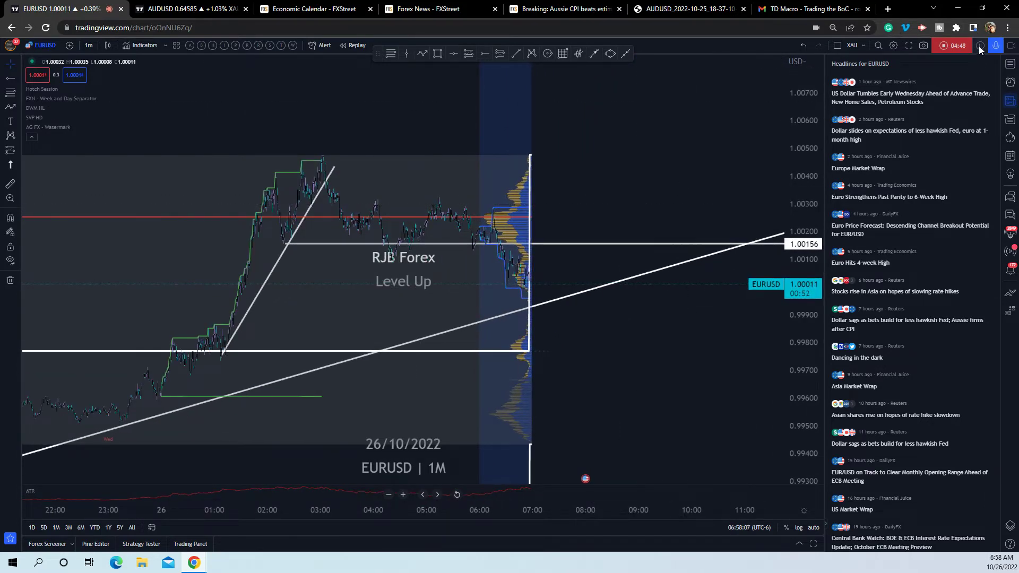
scroll(682, 175, "down", 2)
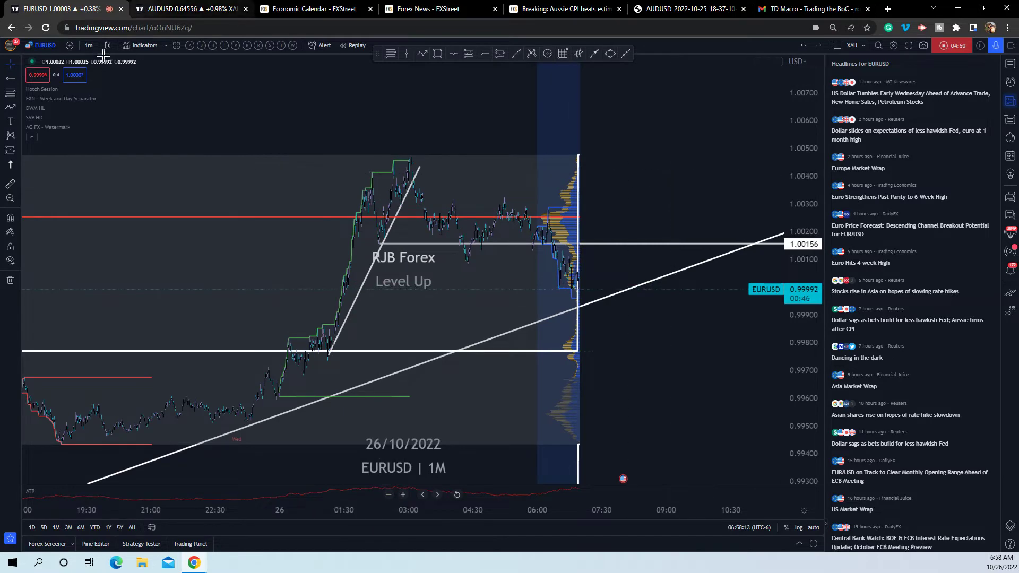
Step: Switch the chart to USDCAD on the 1-hour timeframe
left_click(89, 45)
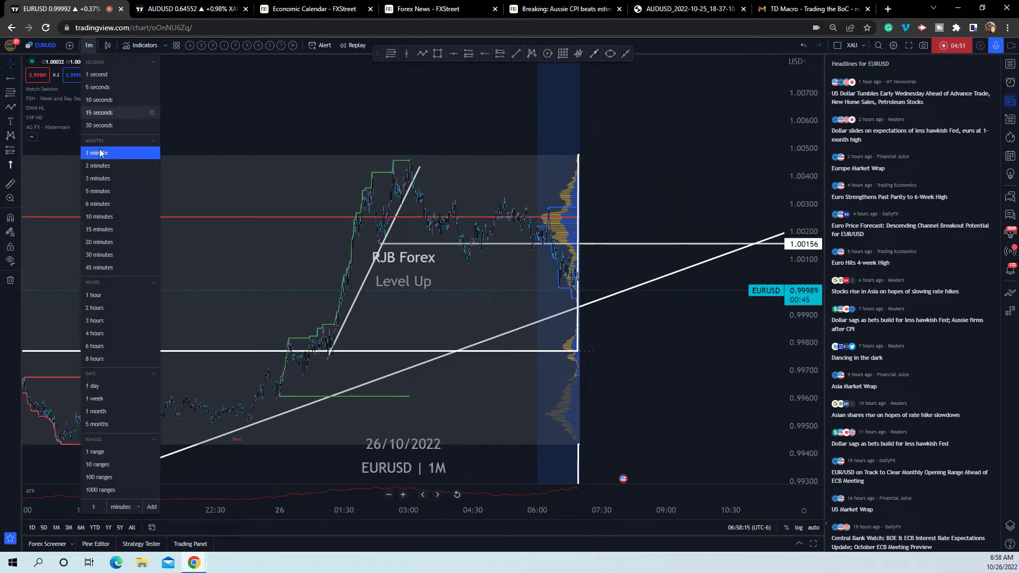
left_click(98, 294)
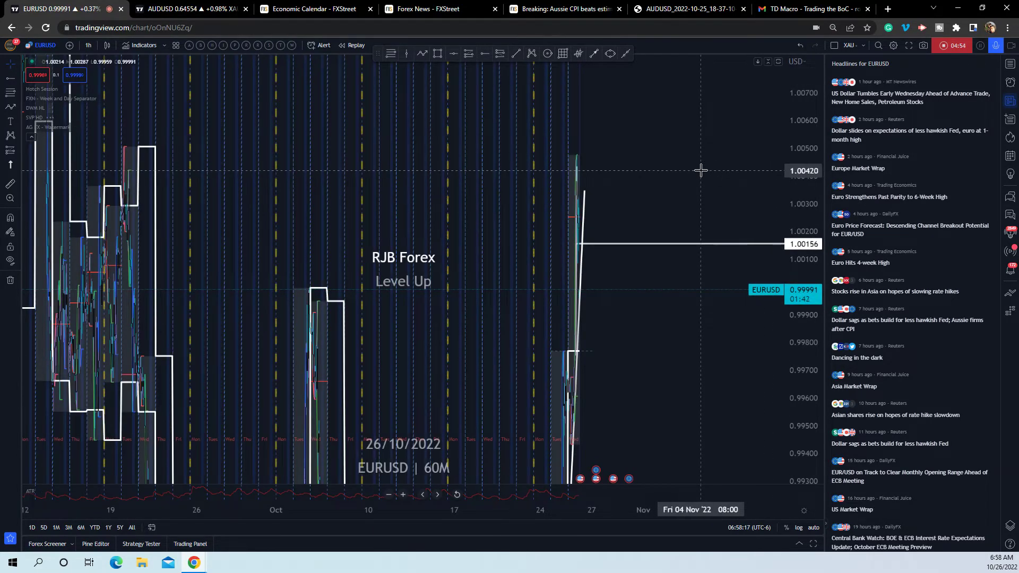
type("USDCAD")
key("Return")
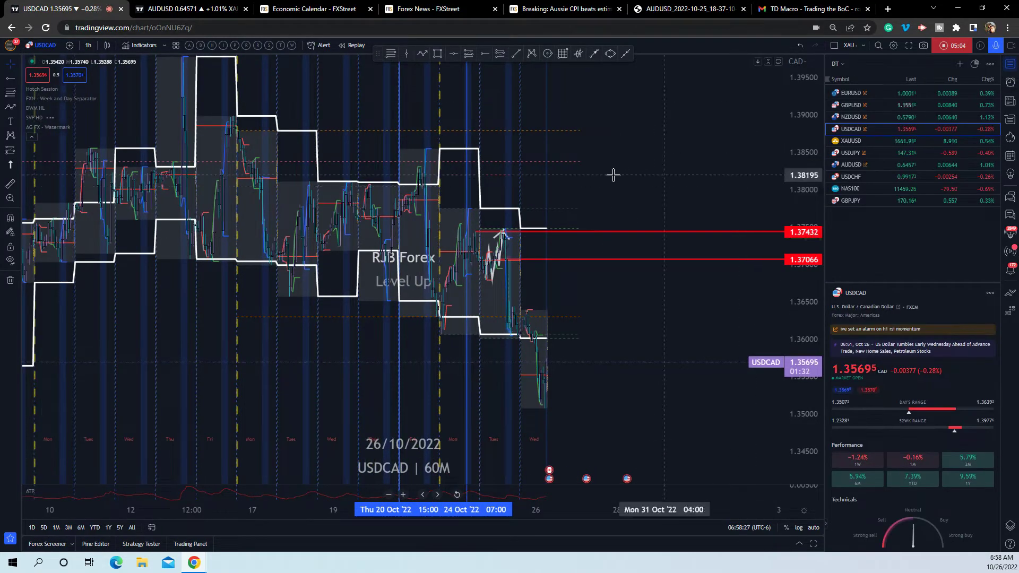
Step: Remove the red horizontal levels and zigzag projection drawings from the USDCAD chart
scroll(614, 175, "up", 5)
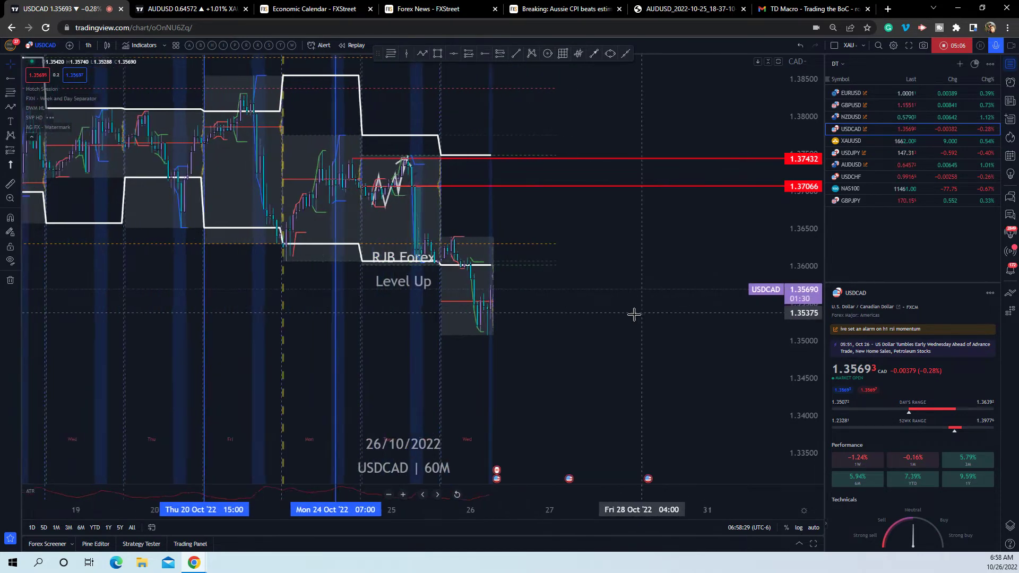
scroll(632, 319, "up", 5)
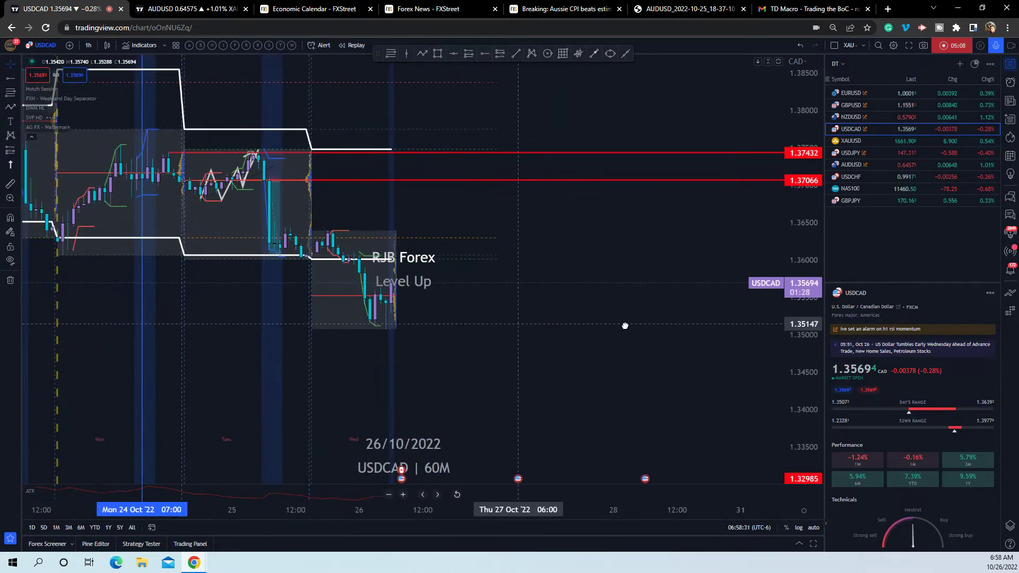
scroll(625, 326, "left", 10)
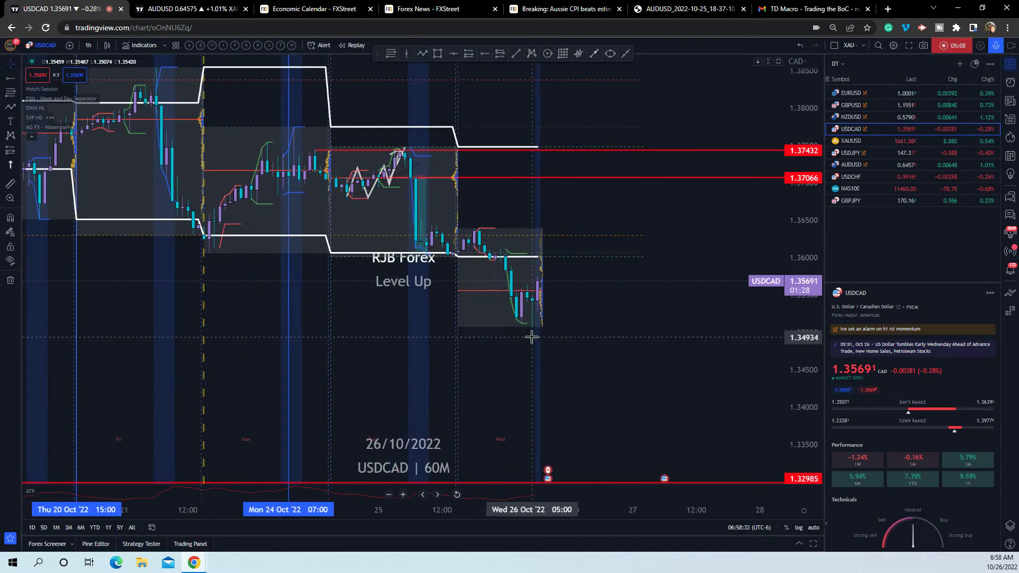
left_click(18, 279)
left_click(53, 280)
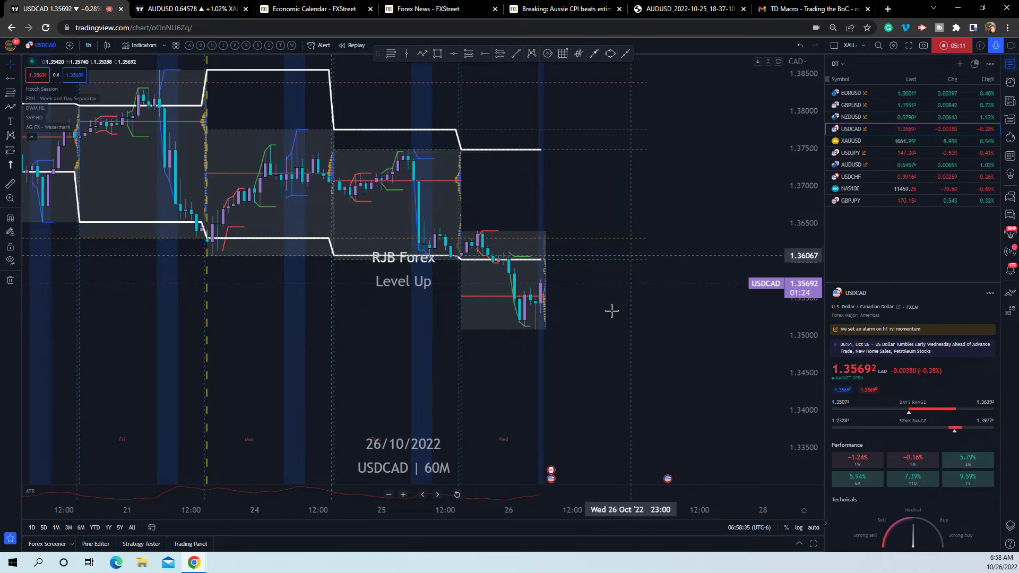
Step: Zoom and pan the hourly USDCAD chart to show slightly earlier bars near 1.36
scroll(603, 230, "up", 3)
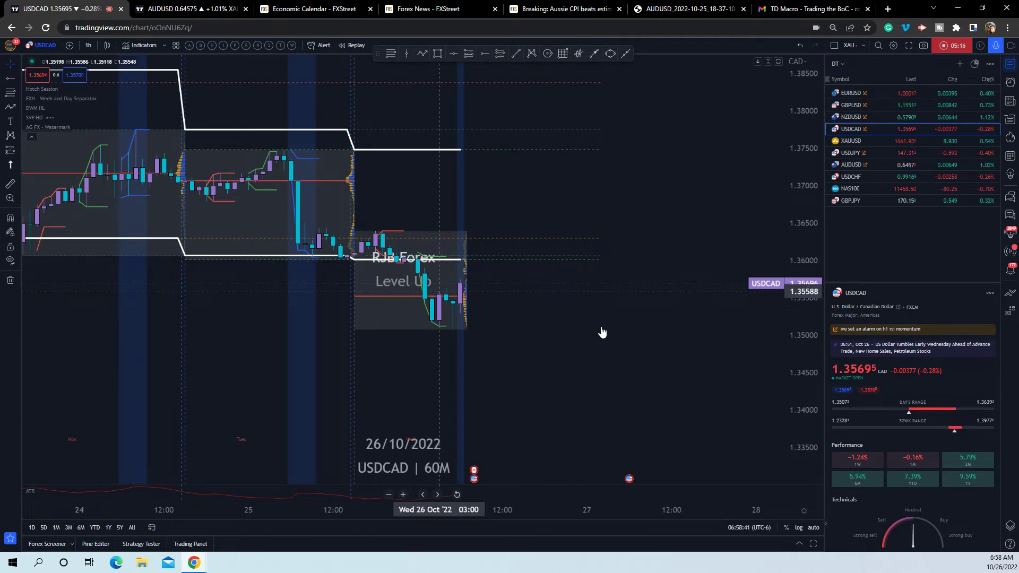
scroll(594, 259, "down", 1)
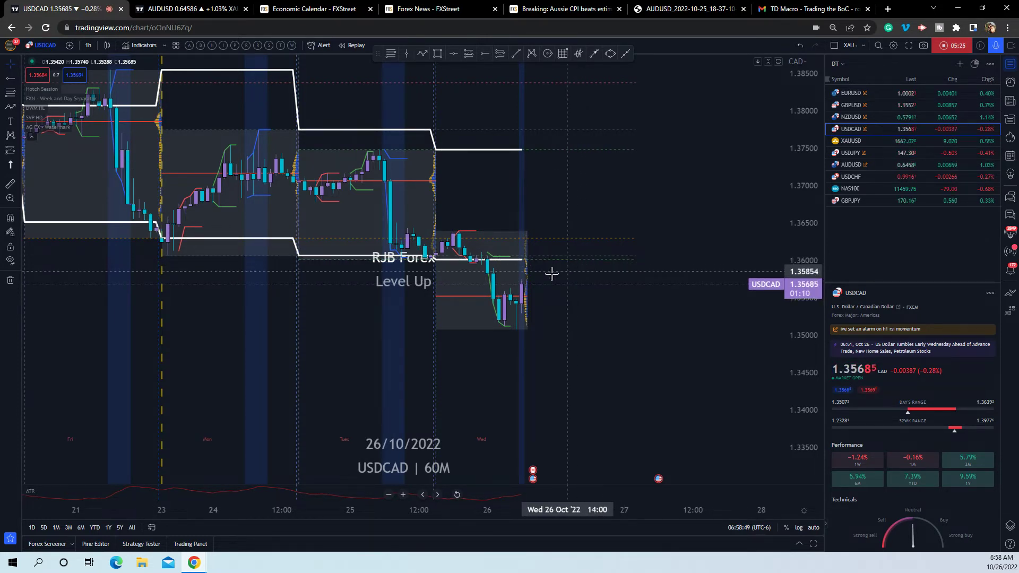
scroll(547, 290, "up", 1)
scroll(546, 290, "up", 1)
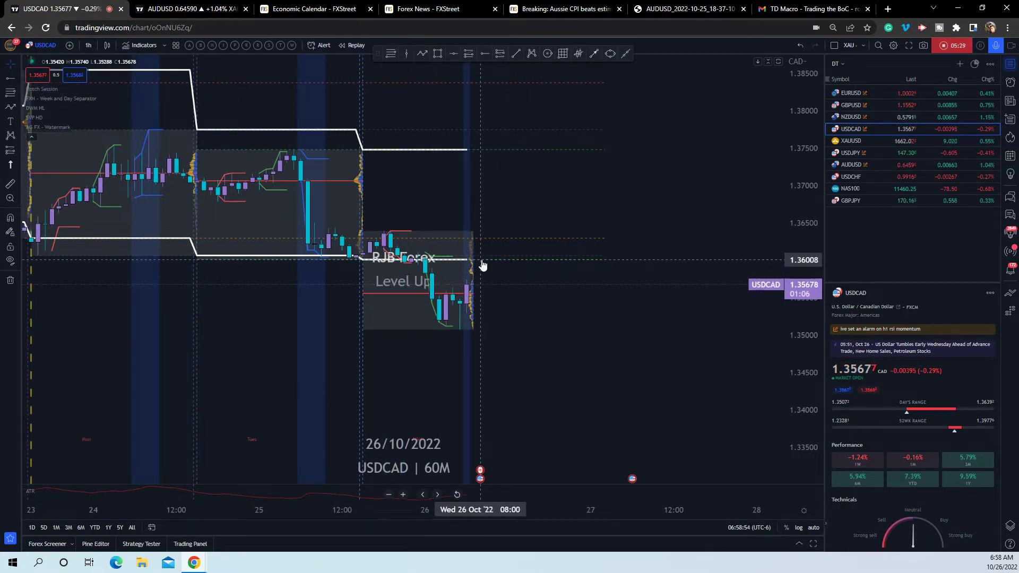
scroll(600, 292, "up", 1)
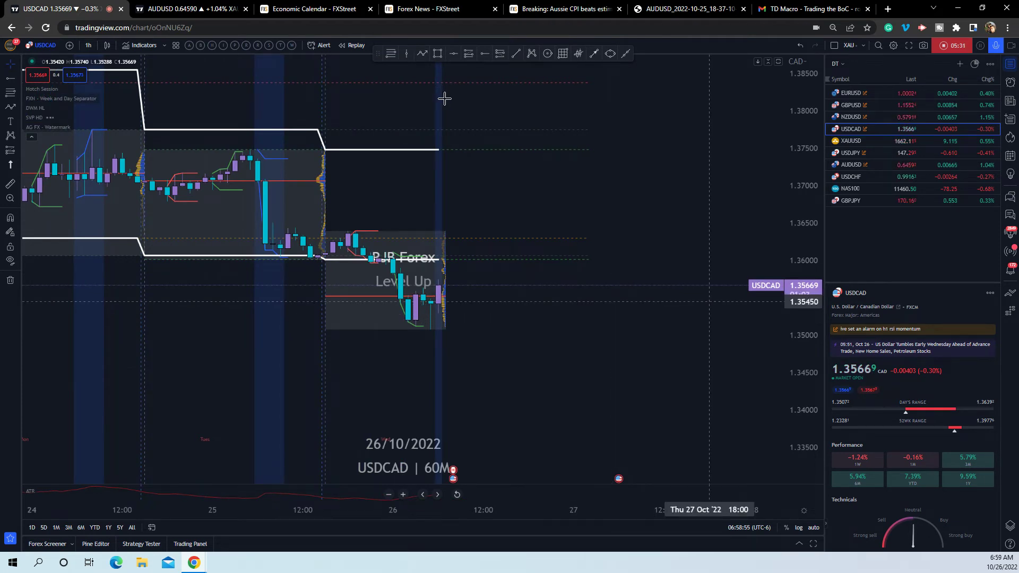
left_click_drag(444, 98, 469, 207)
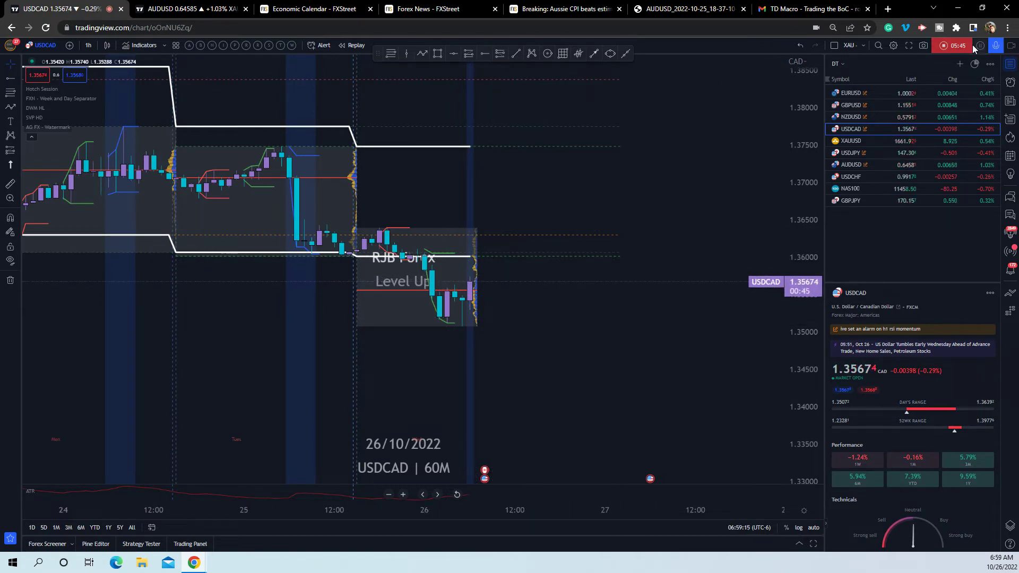
Step: Read the TD Macro BoC email's long-USDCAD view toward 1.40 and its policy reaction table
left_click(795, 9)
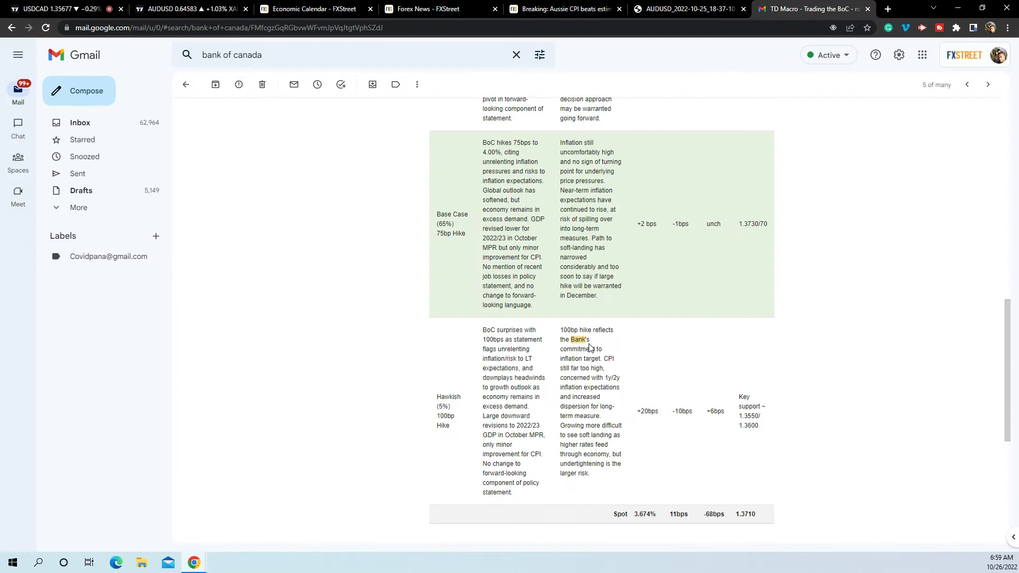
scroll(589, 348, "up", 12)
scroll(591, 345, "down", 6)
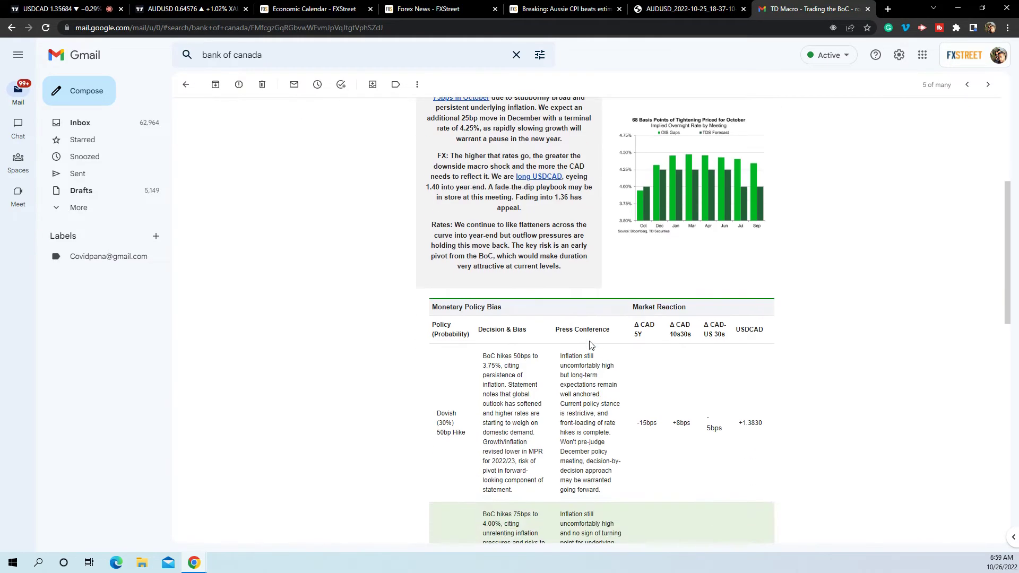
scroll(590, 345, "up", 3)
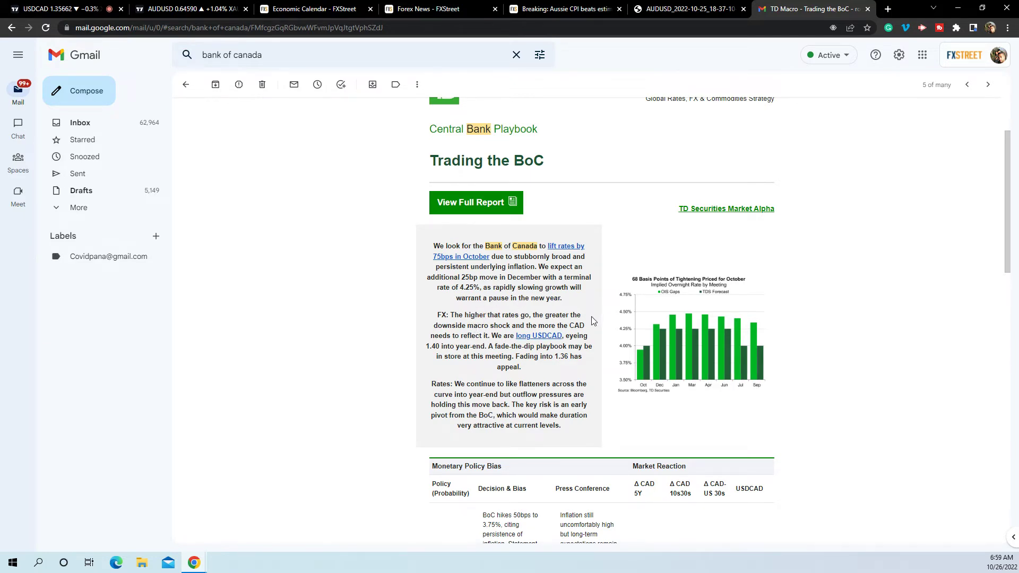
scroll(593, 321, "down", 2)
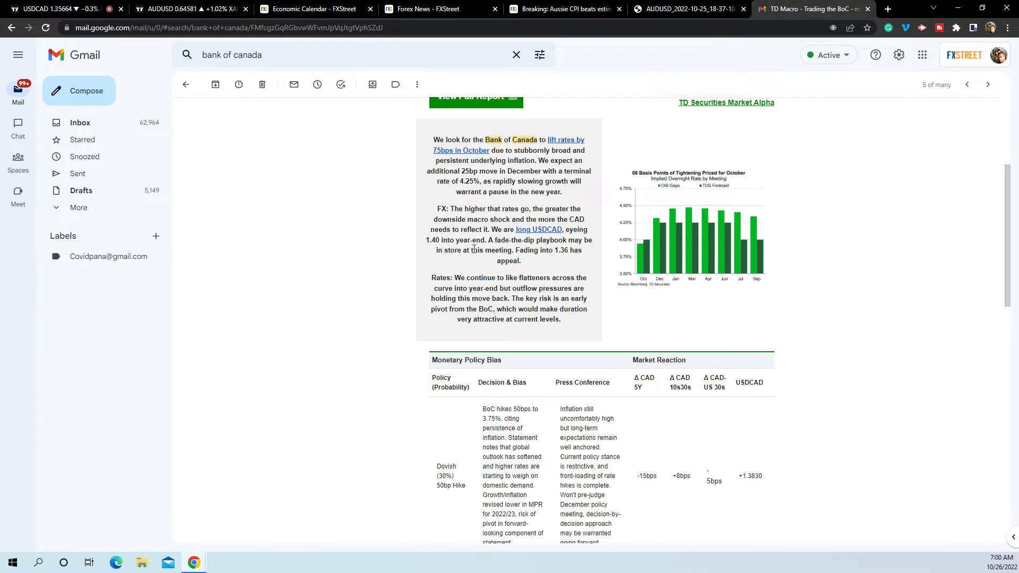
Step: Switch the TradingView chart symbol to DXY
left_click(80, 9)
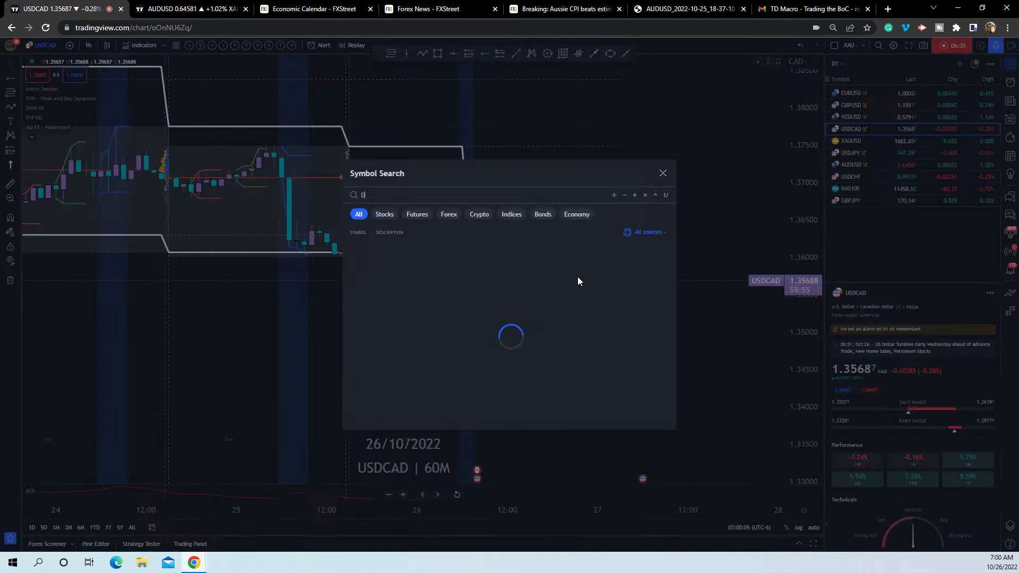
type("XY")
key("Return")
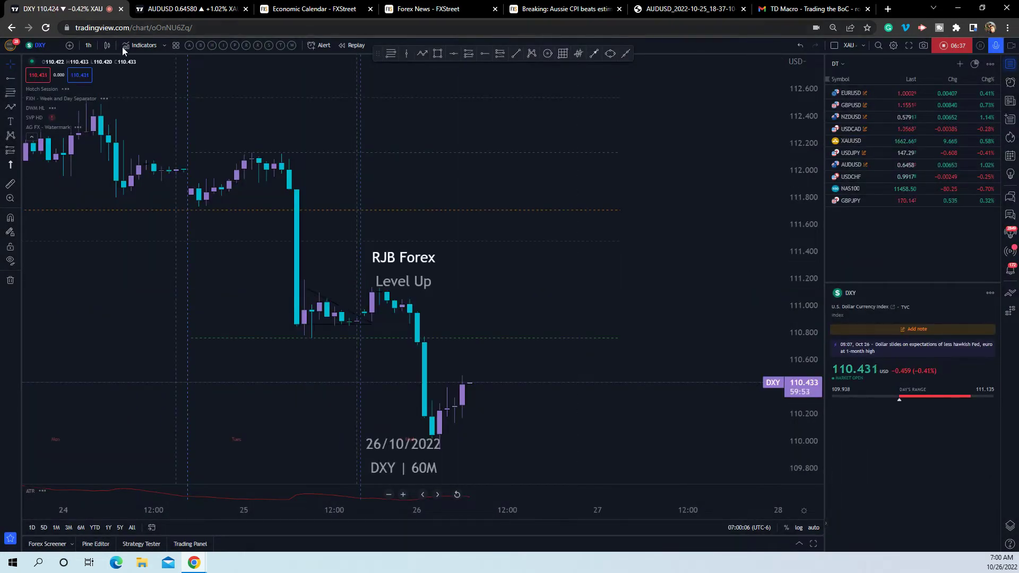
Step: Set the DXY chart to the daily and then weekly timeframe, compressing the price scale
left_click(88, 46)
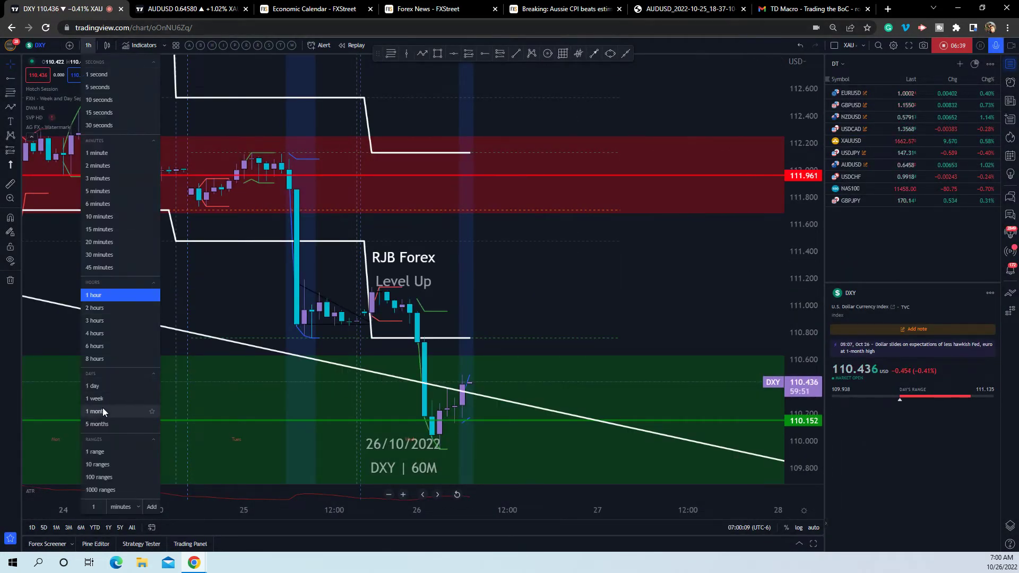
left_click(94, 386)
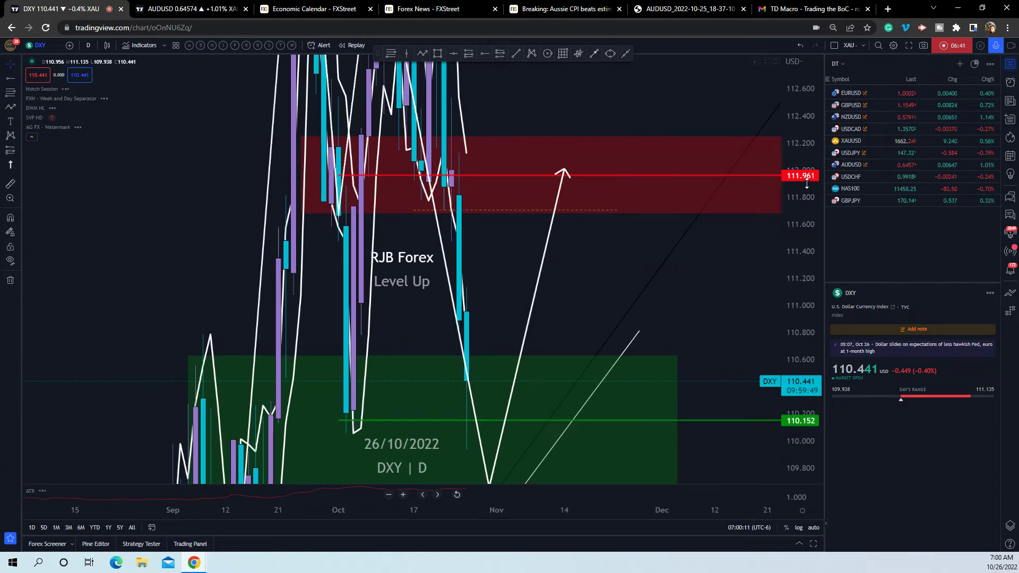
left_click_drag(807, 183, 781, 340)
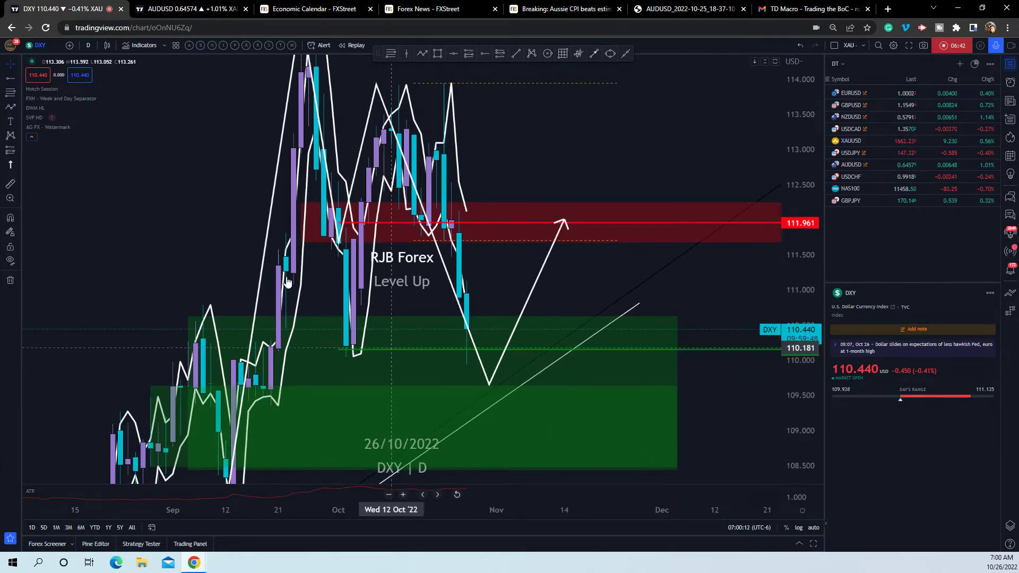
left_click(89, 47)
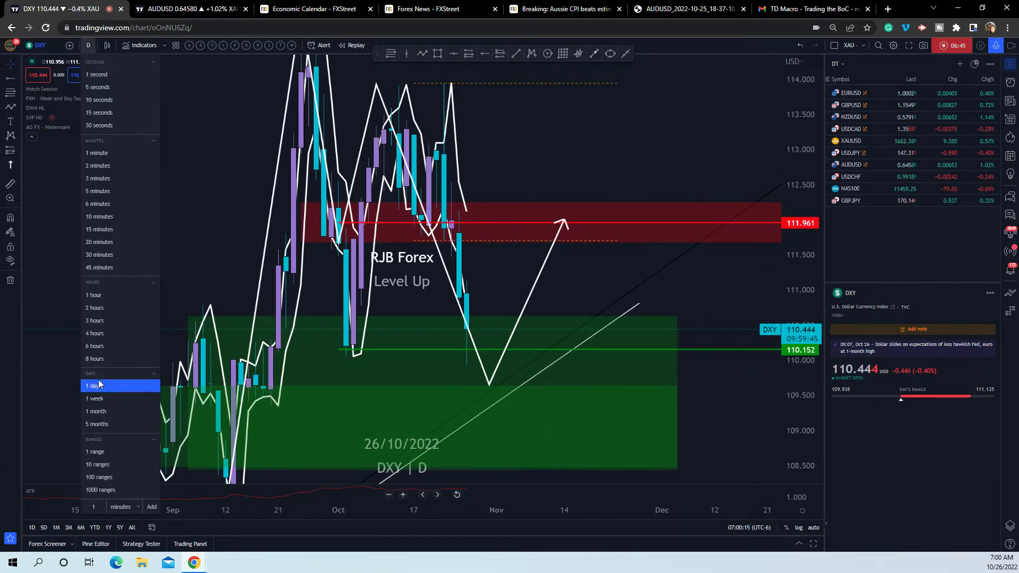
left_click(101, 400)
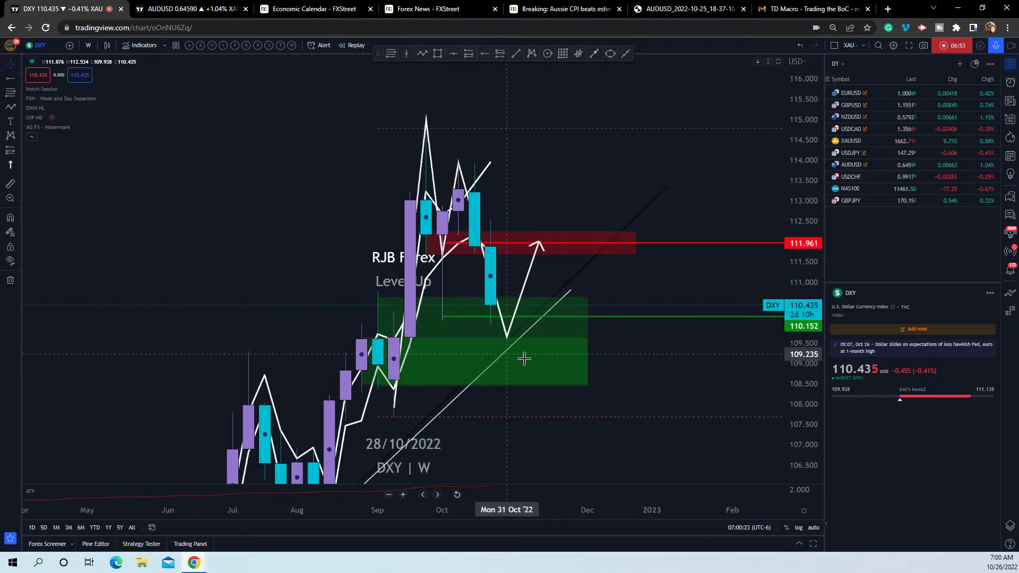
left_click_drag(799, 269, 794, 377)
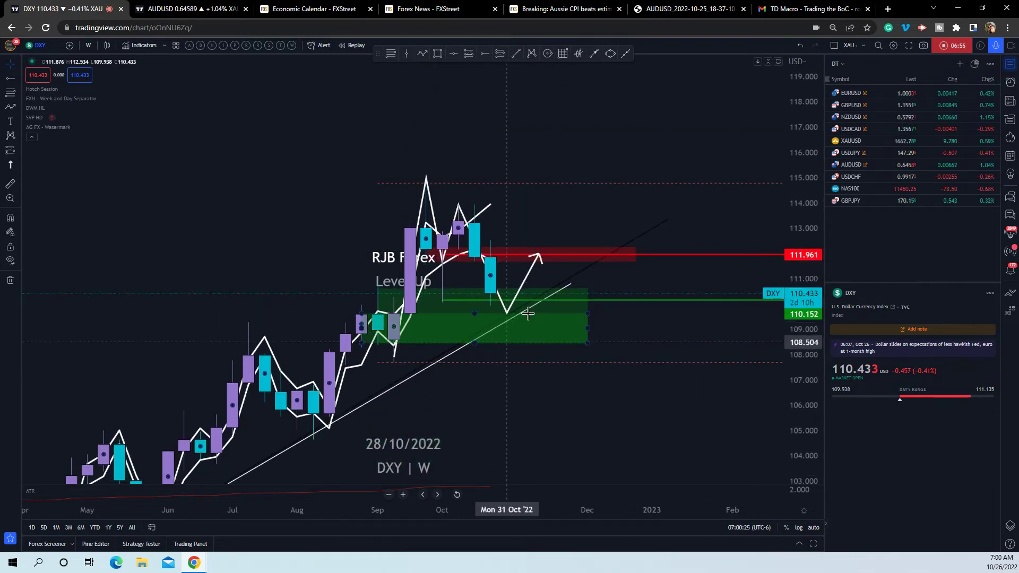
Step: On the USDCAD weekly chart, draw a rising trendline from the August low under the lows
left_click(851, 129)
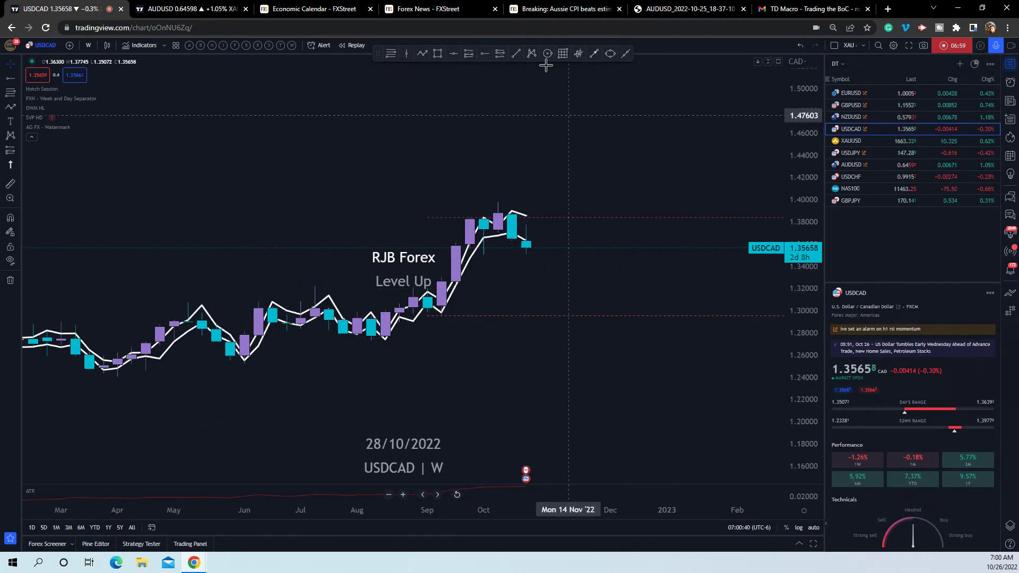
left_click(515, 53)
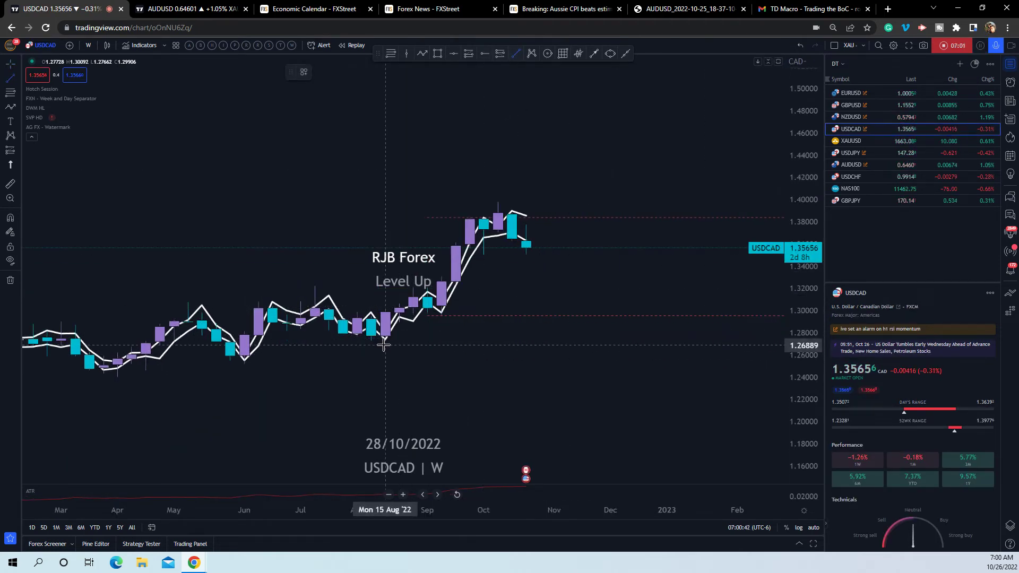
mouse_move(386, 345)
left_mouse_down()
mouse_move(644, 183)
mouse_move(667, 181)
left_mouse_up()
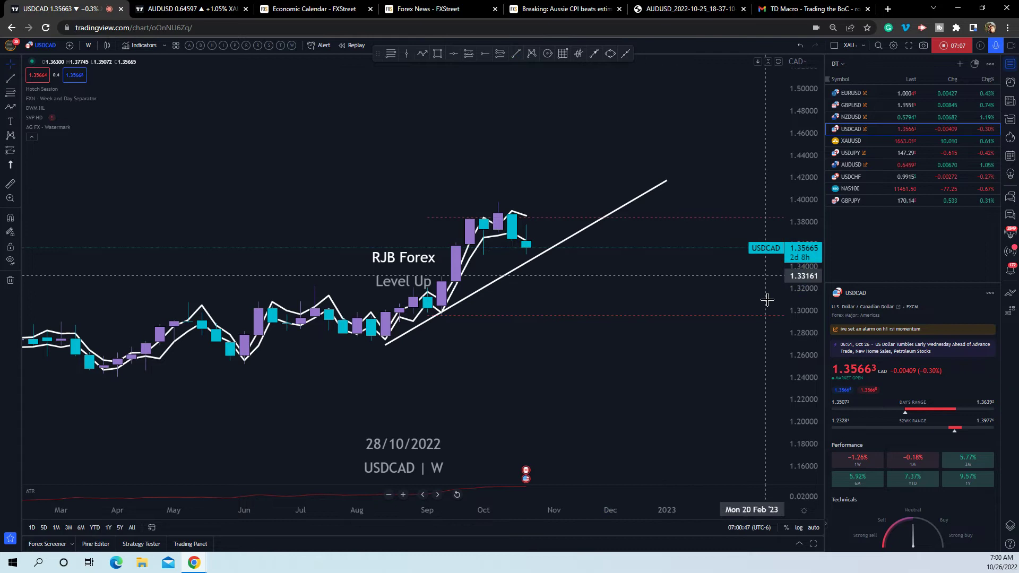
left_click(505, 278)
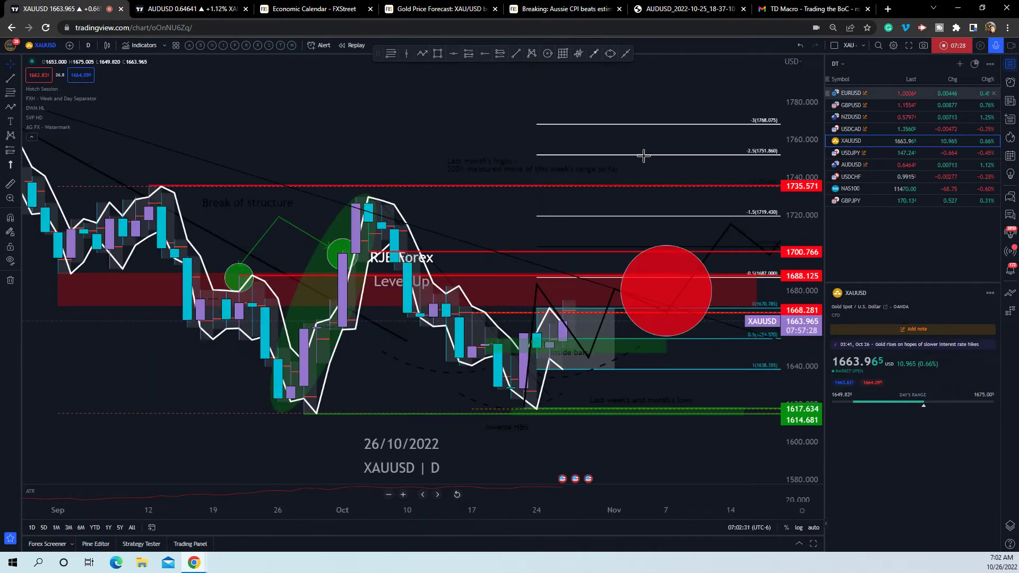
Step: Switch the gold chart to hourly candles and stretch its price scale
left_click(88, 47)
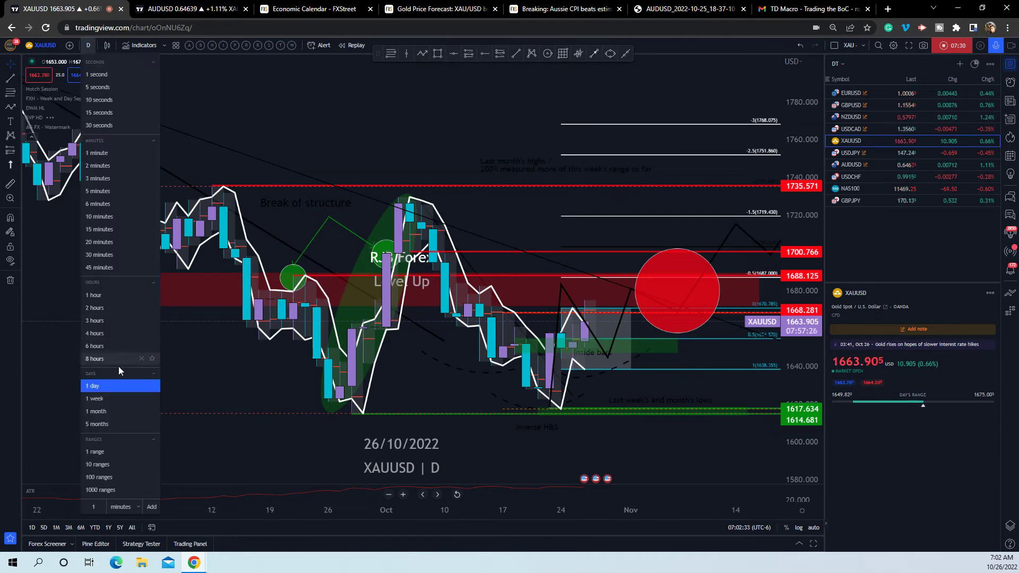
left_click(106, 295)
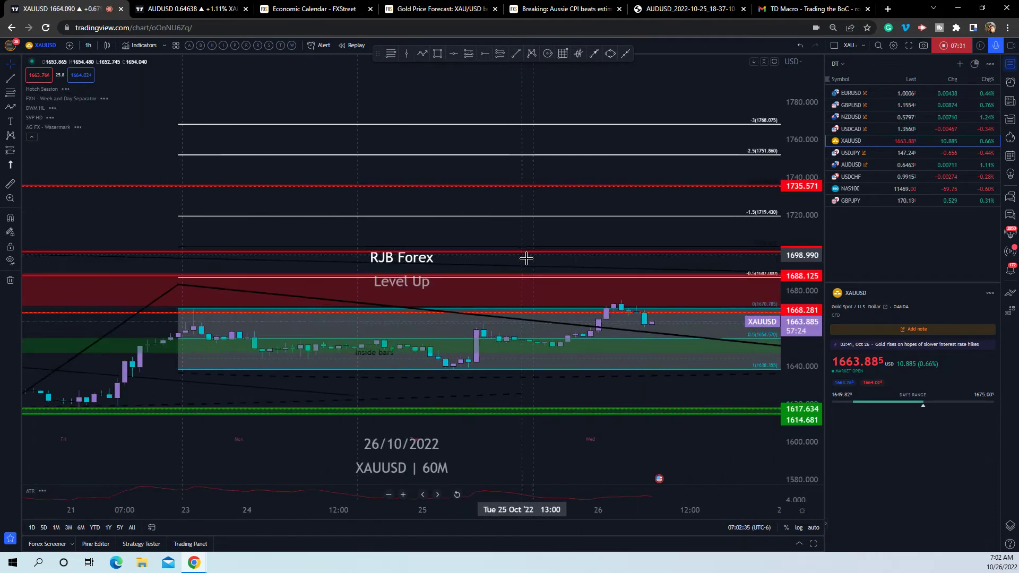
scroll(527, 259, "down", 8)
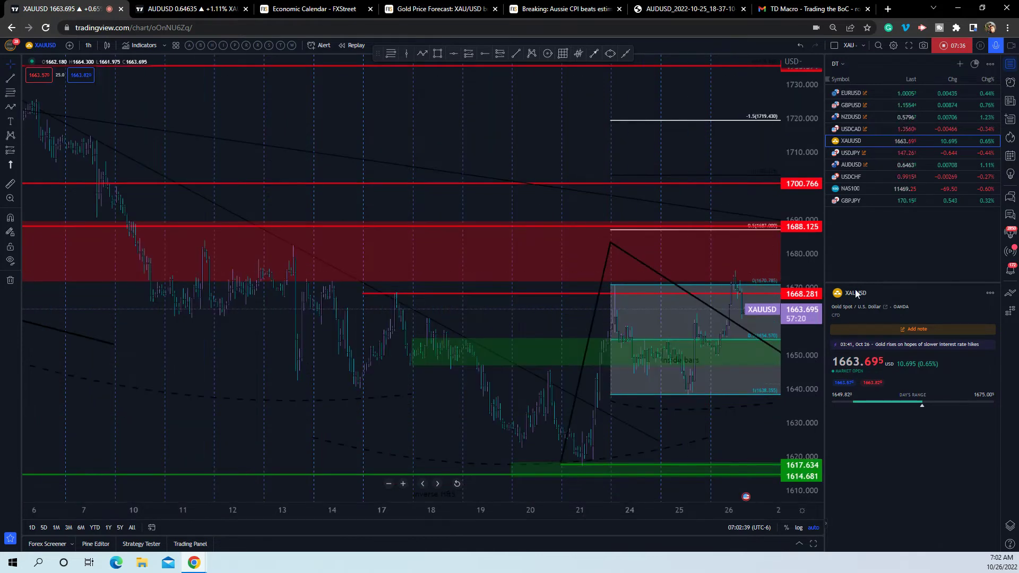
left_click_drag(803, 376, 803, 351)
scroll(369, 166, "down", 2)
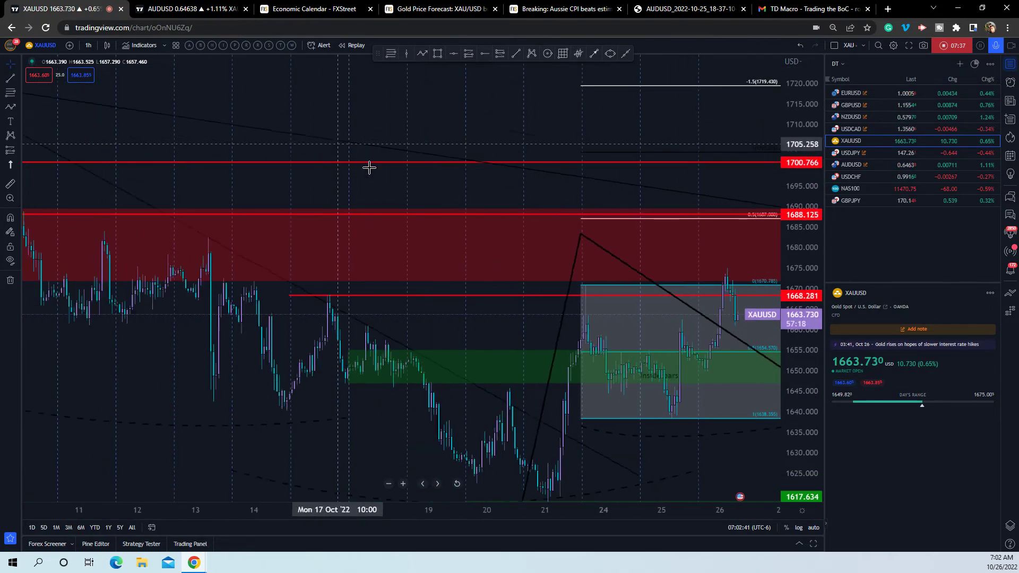
Step: Set the chart colour theme to Light, then pan through the October projections
right_click(286, 111)
mouse_move(333, 276)
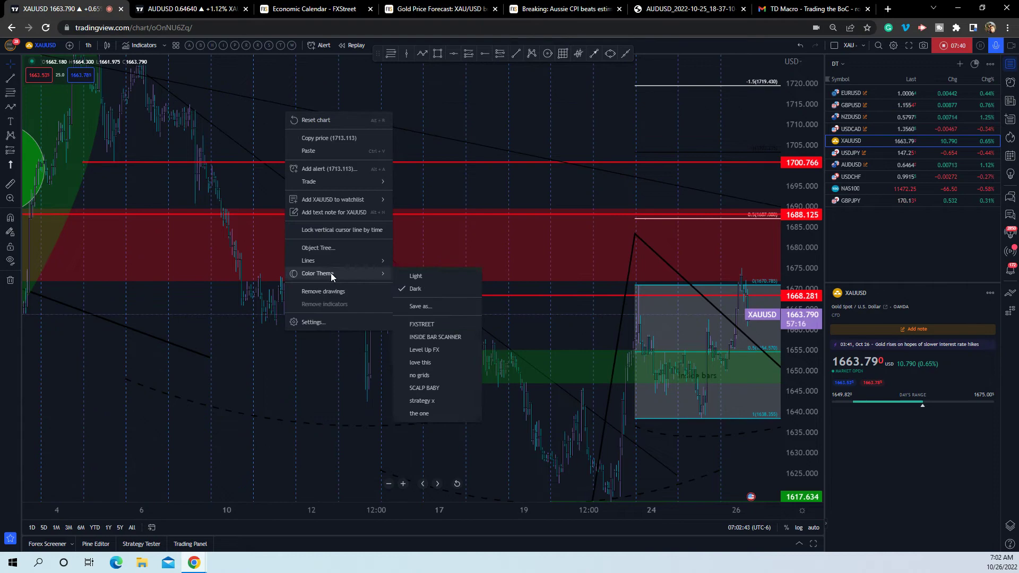
left_click(414, 276)
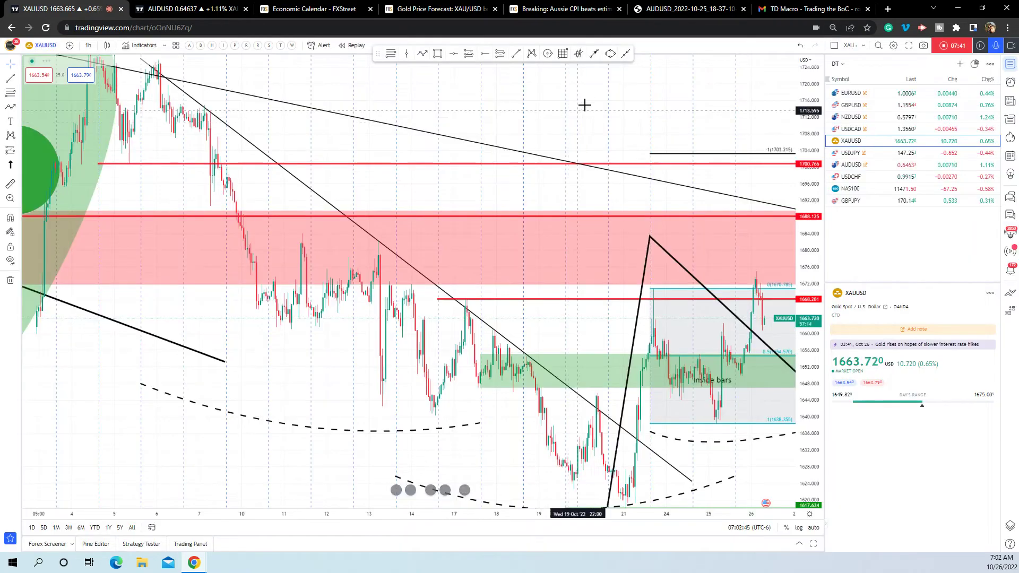
scroll(646, 206, "down", 10)
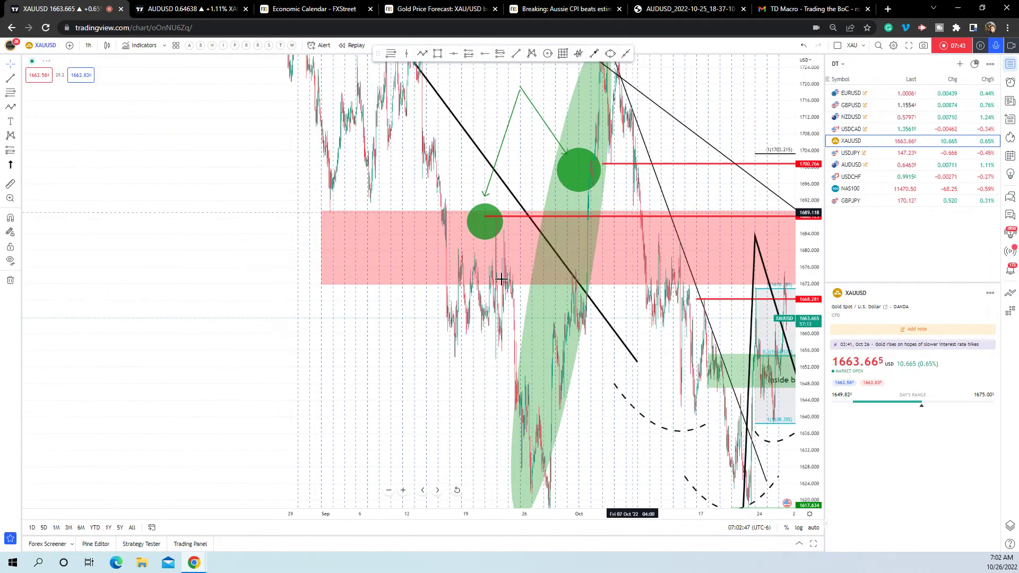
left_click_drag(370, 377, 98, 353)
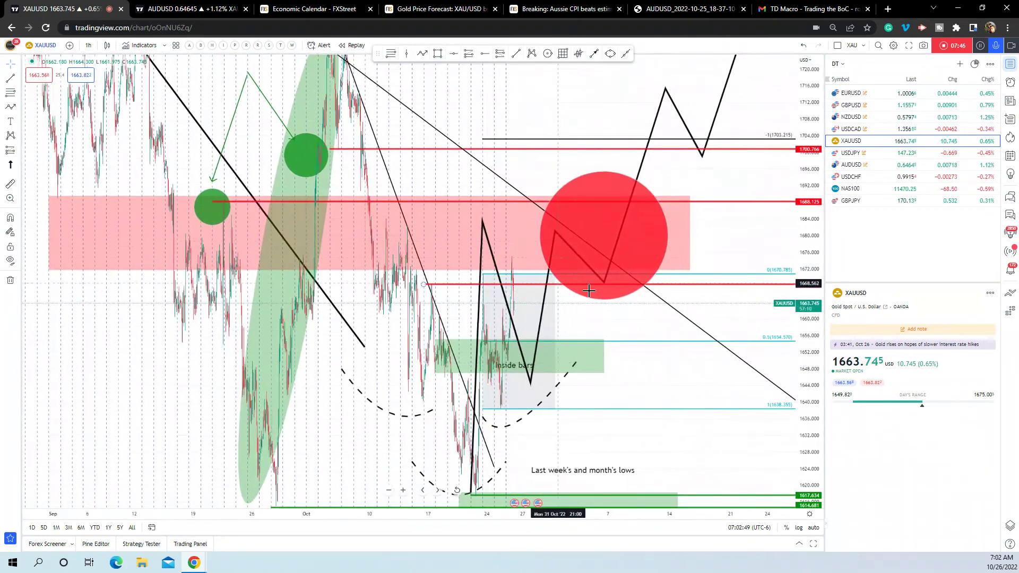
scroll(594, 246, "up", 5)
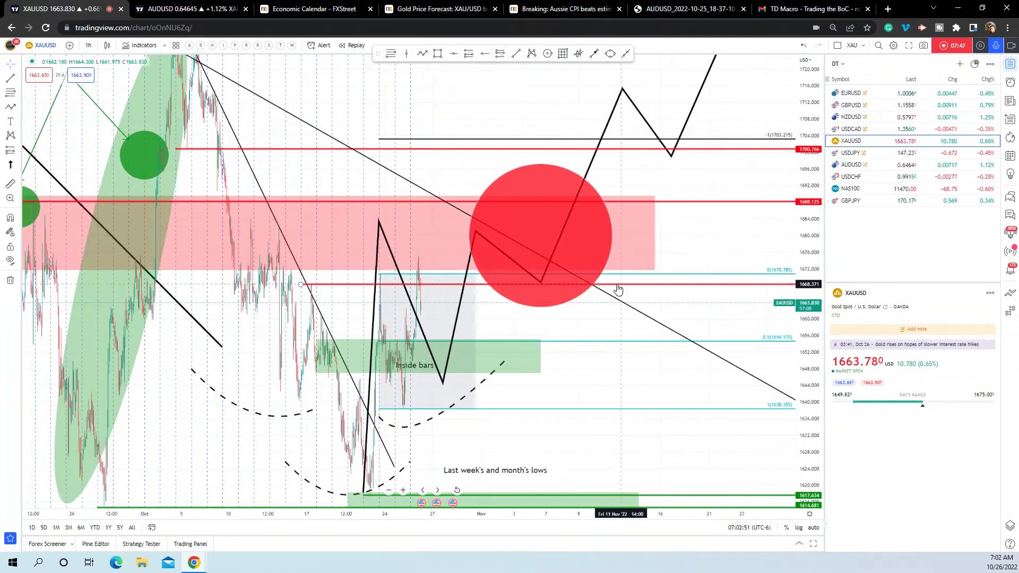
left_click_drag(493, 314, 754, 287)
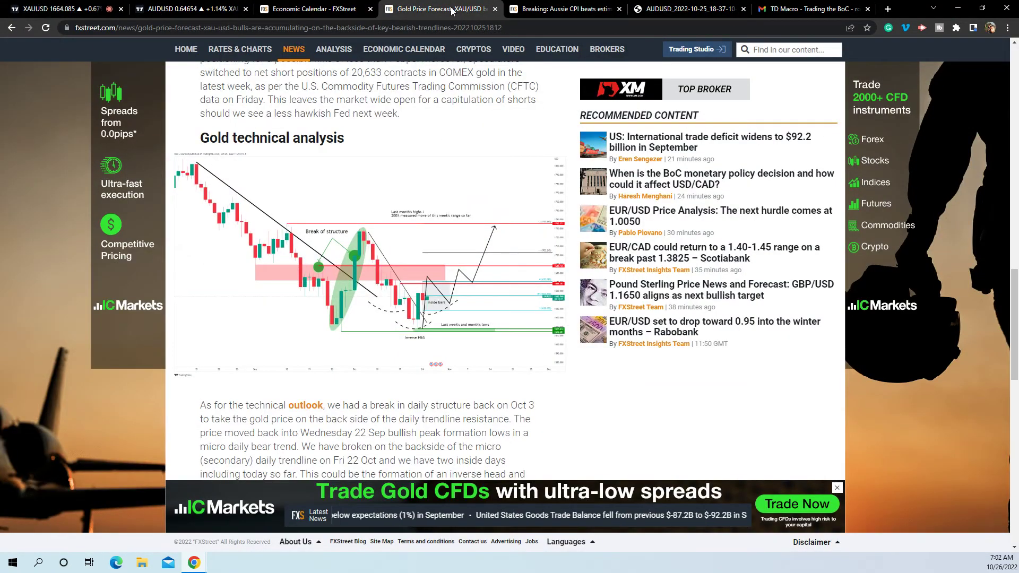
Step: In the 'Gold Price Forecast: XAU/USD' article, select the headline and scroll toward Gold technical analysis
left_click(464, 9)
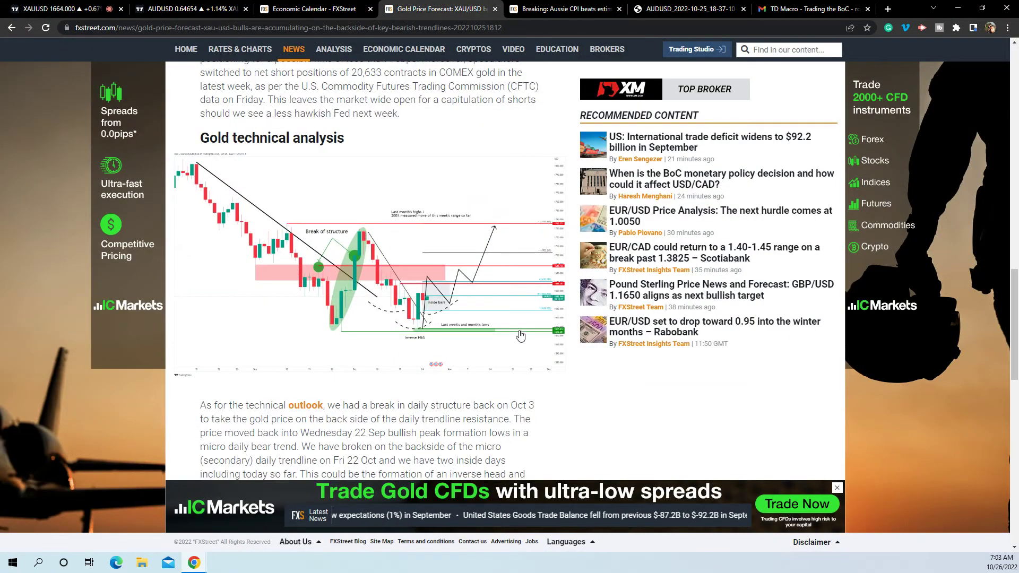
scroll(489, 269, "up", 10)
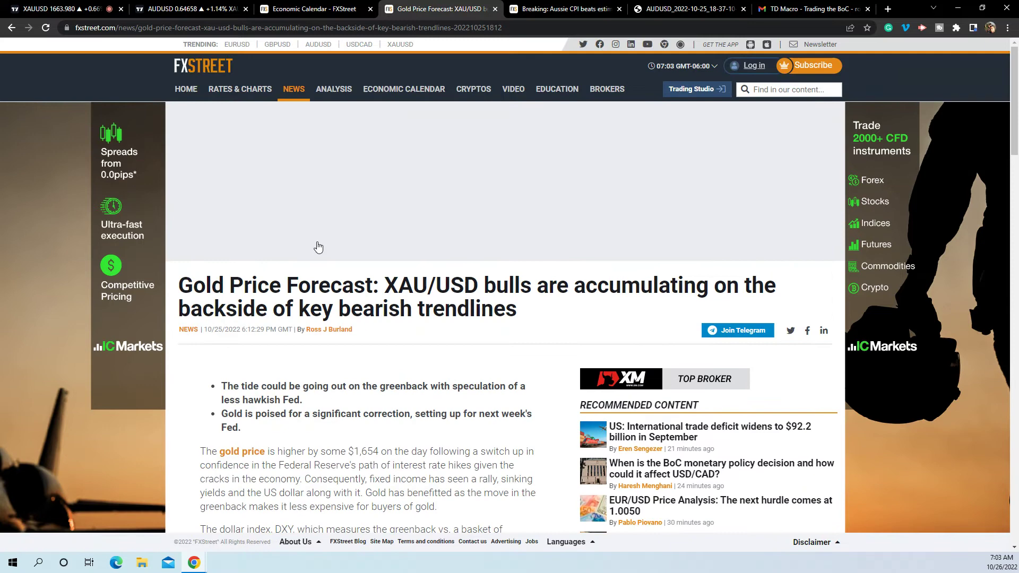
left_click_drag(185, 283, 520, 319)
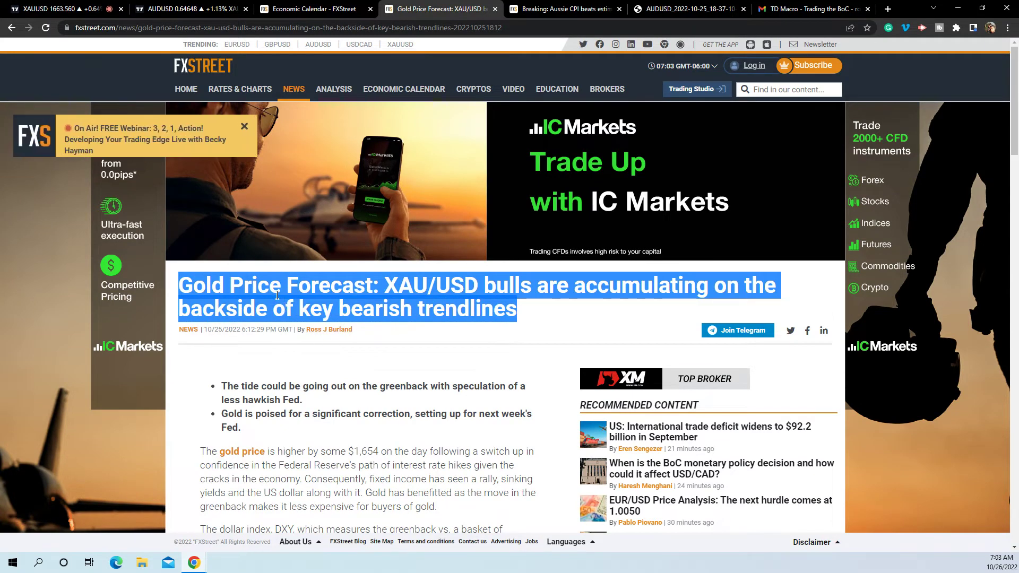
mouse_move(293, 90)
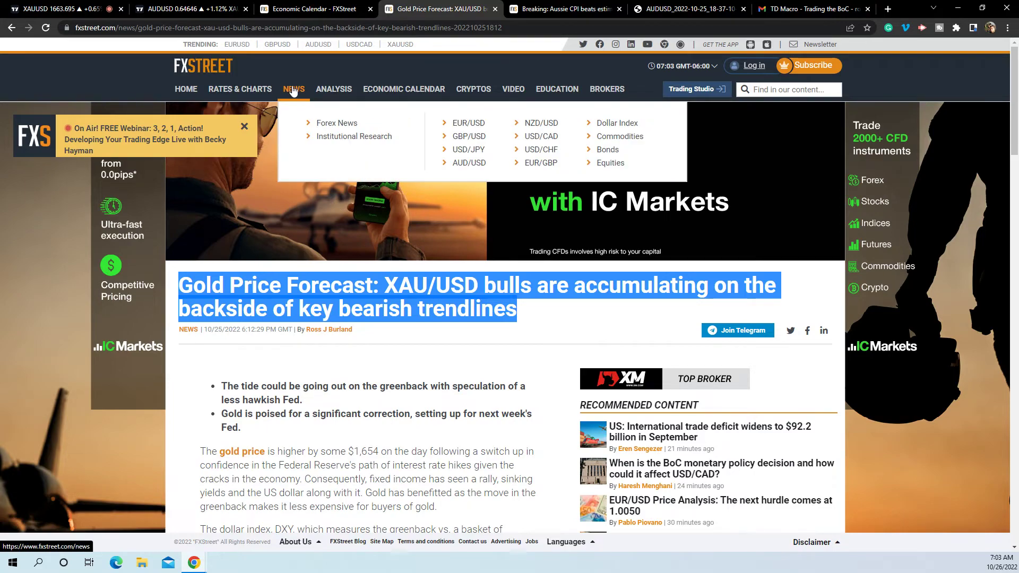
scroll(486, 332, "down", 15)
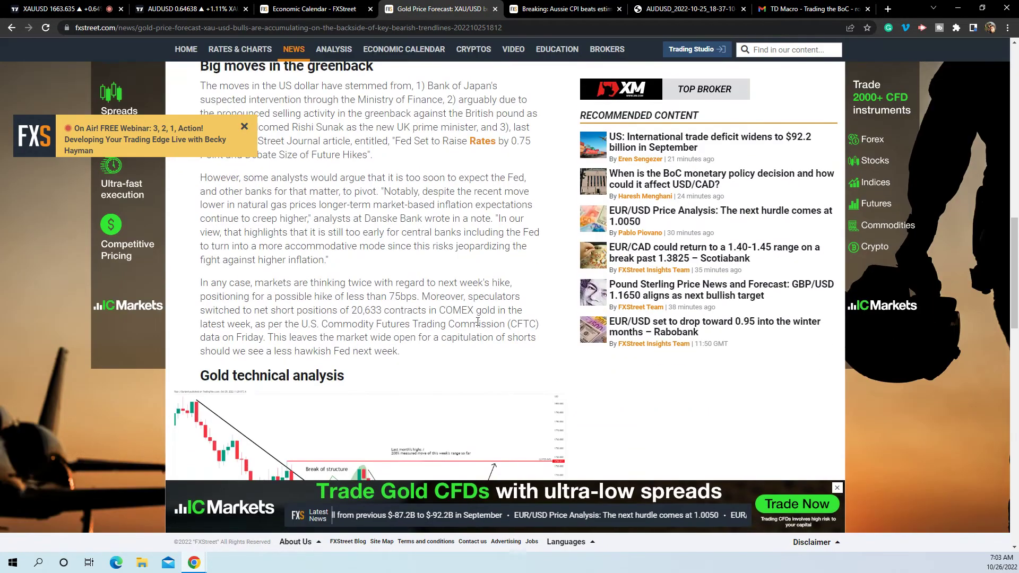
Step: Open the Gold technical analysis chart image enlarged in its own tab
left_click(486, 332)
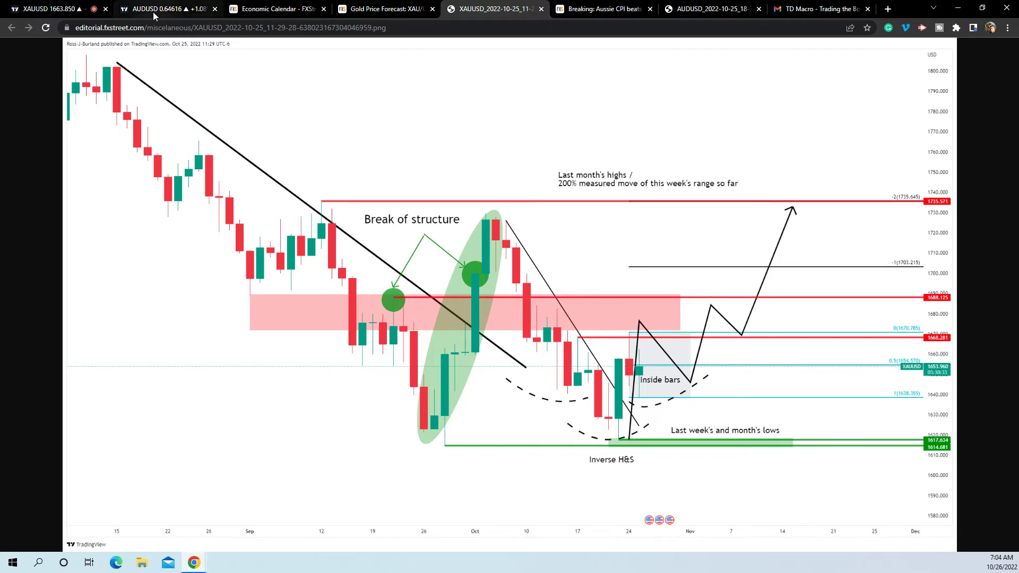
Step: Back on the XAUUSD chart, raise the Fibonacci retracement's 0 level to the 1674.777 high
left_click(105, 9)
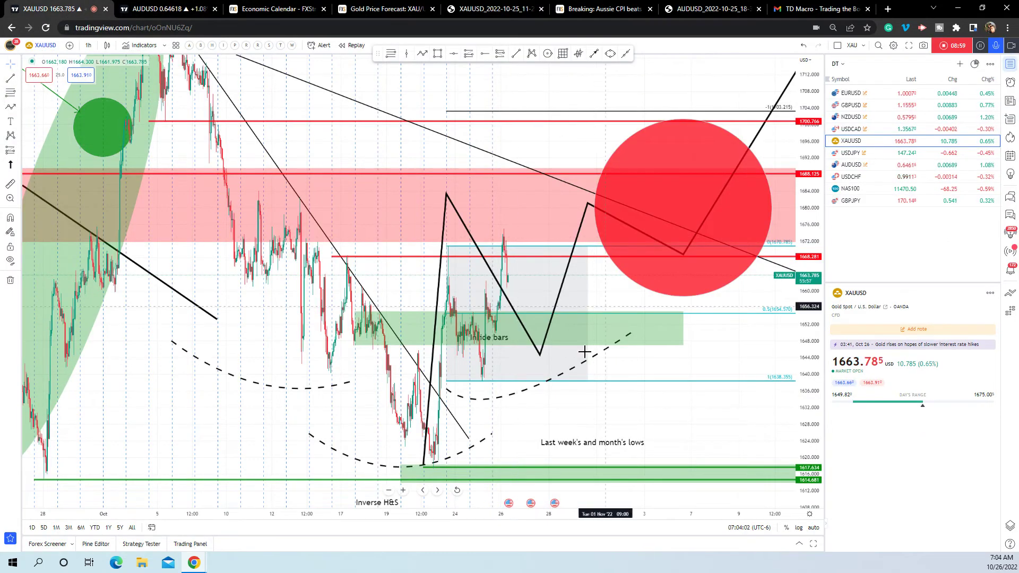
scroll(516, 359, "up", 2)
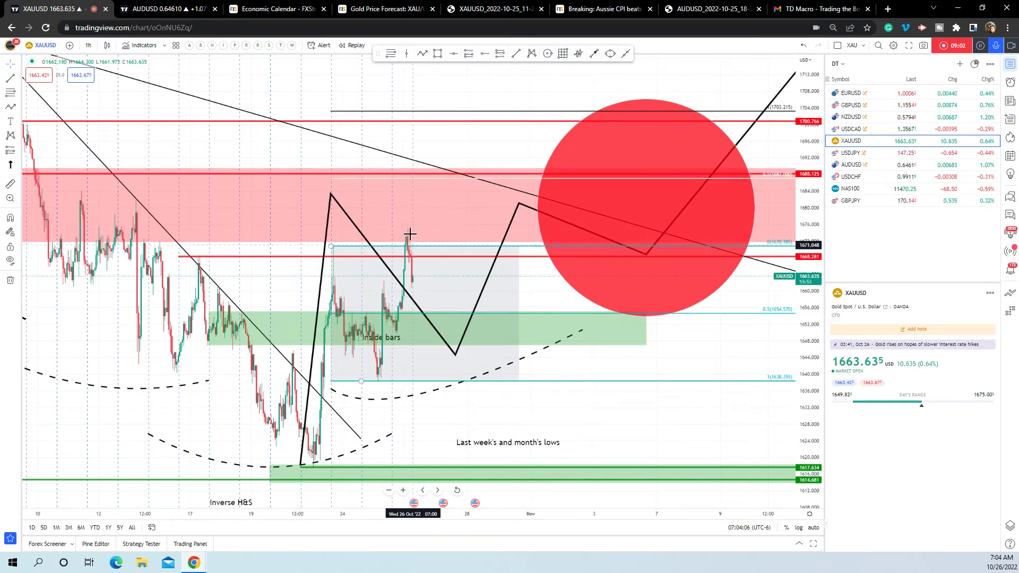
scroll(494, 210, "down", 2)
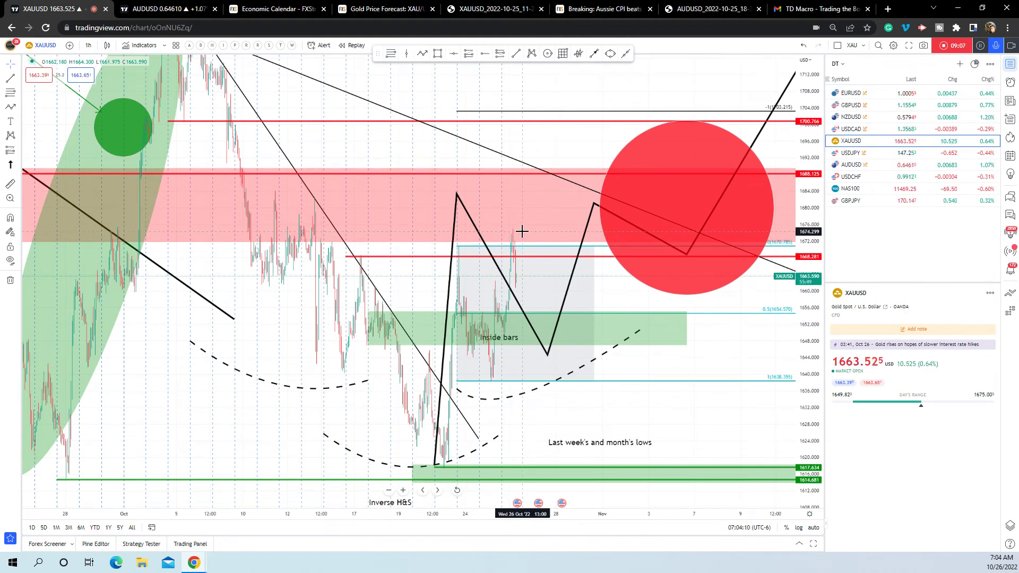
scroll(521, 228, "up", 2)
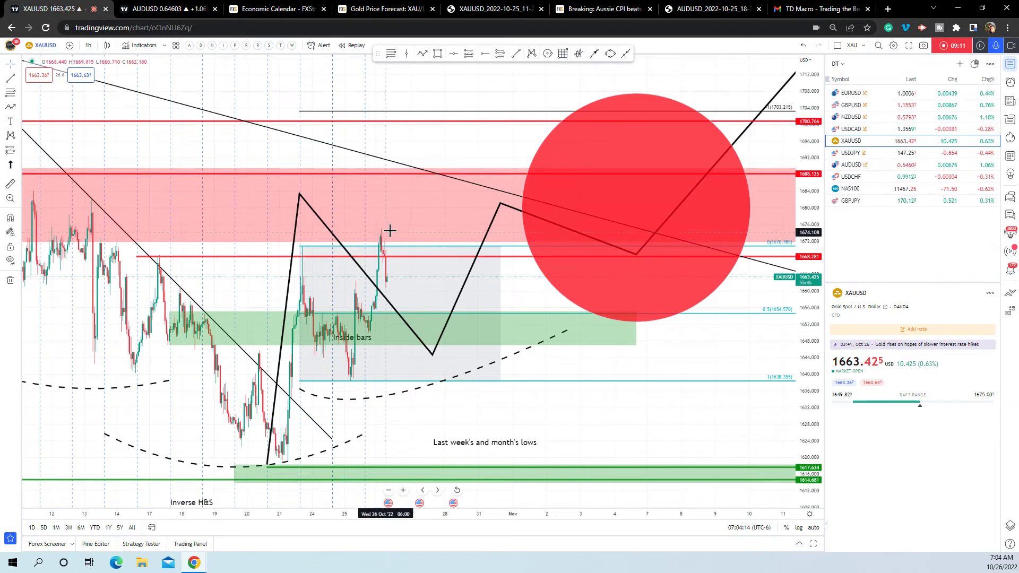
scroll(414, 225, "down", 2)
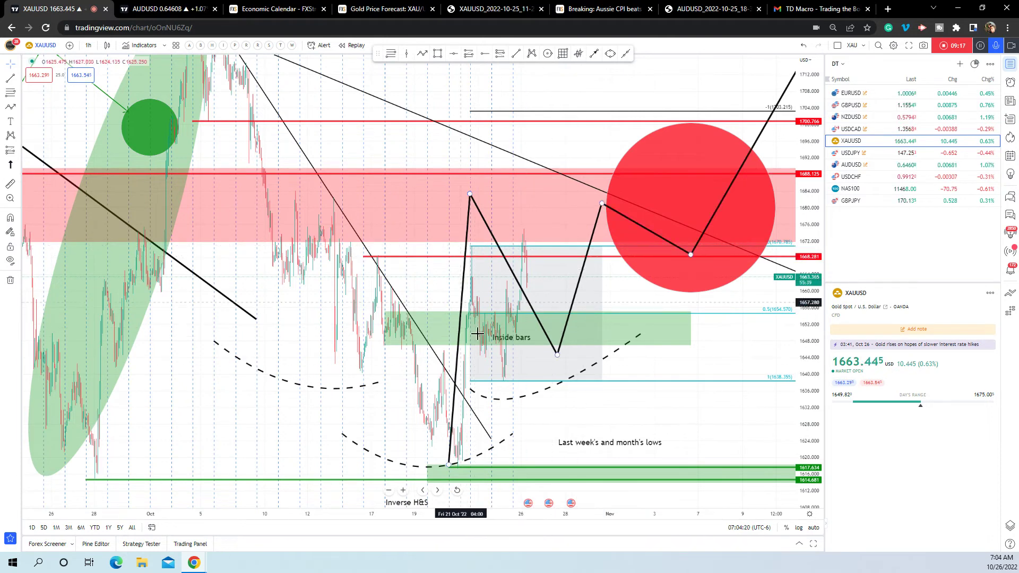
left_click_drag(470, 245, 470, 234)
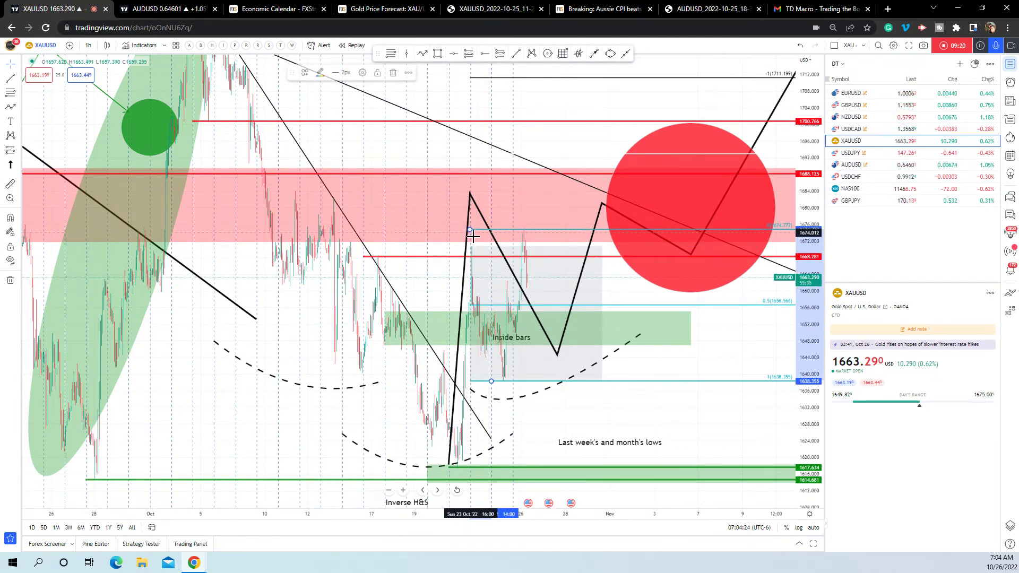
Step: Compress the price axis to show a wider range, then deselect the Fibonacci retracement
left_click(566, 323)
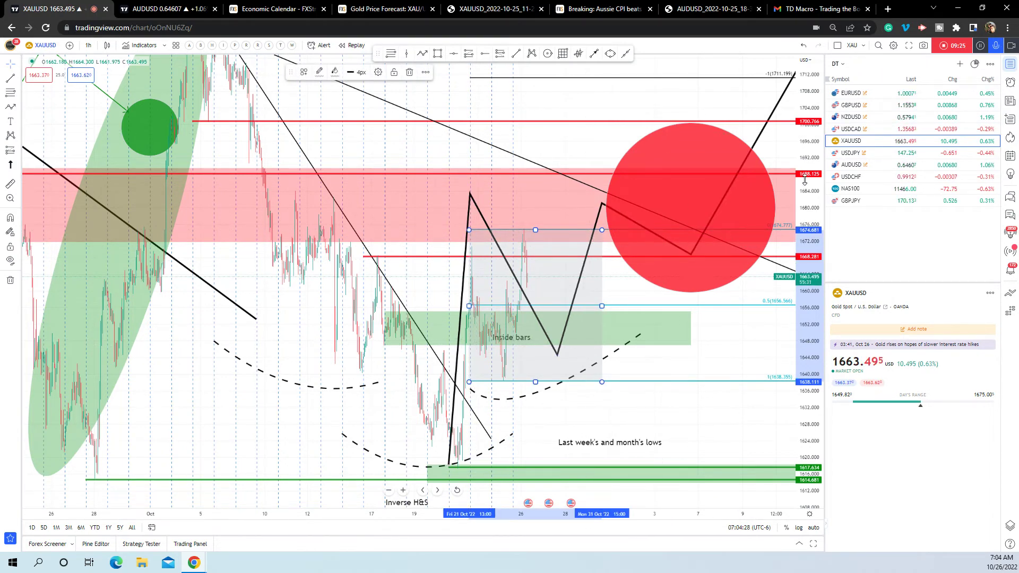
left_click_drag(806, 297, 793, 329)
scroll(492, 242, "up", 3)
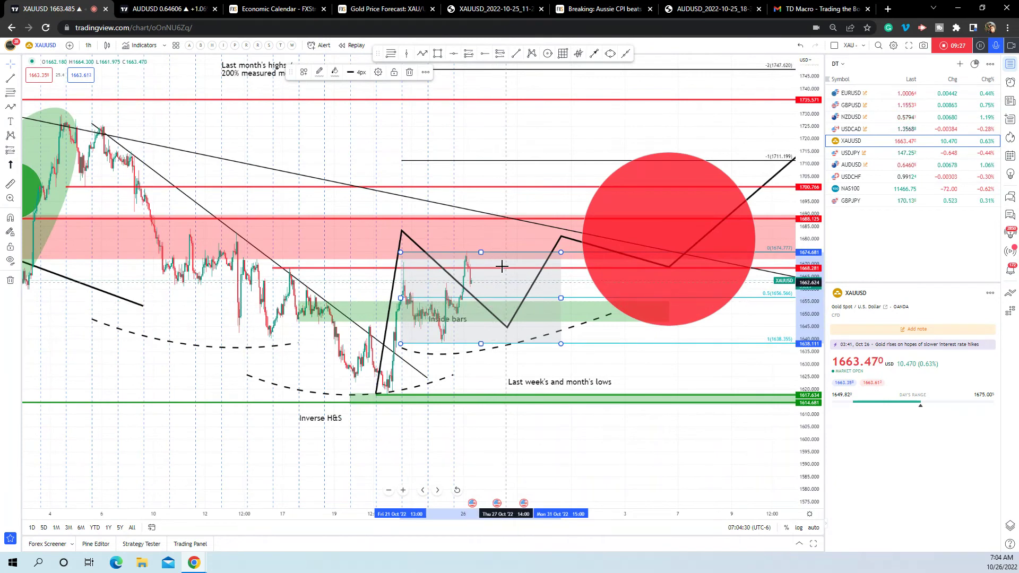
scroll(492, 242, "down", 3)
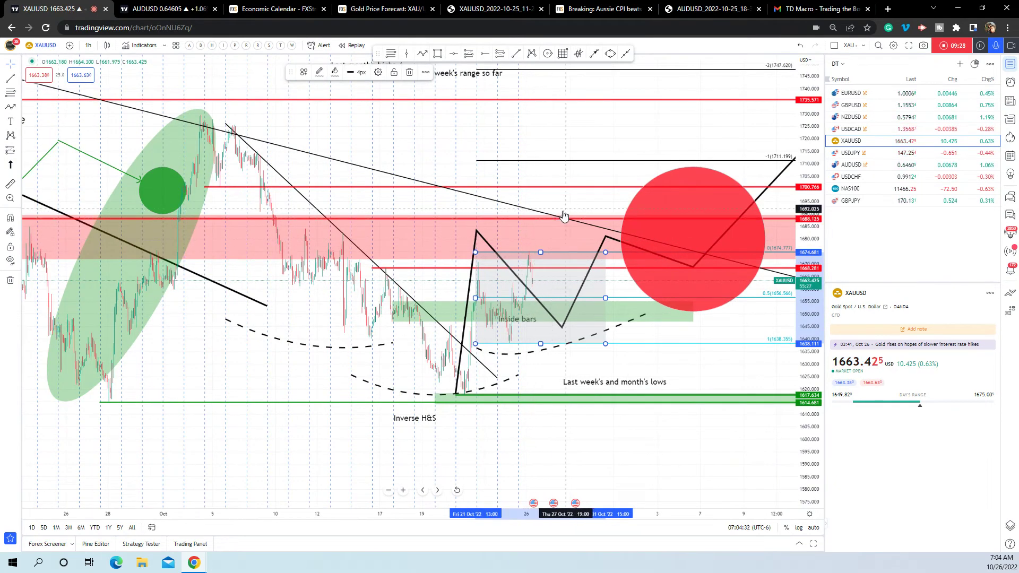
scroll(568, 190, "down", 2)
scroll(571, 189, "up", 3)
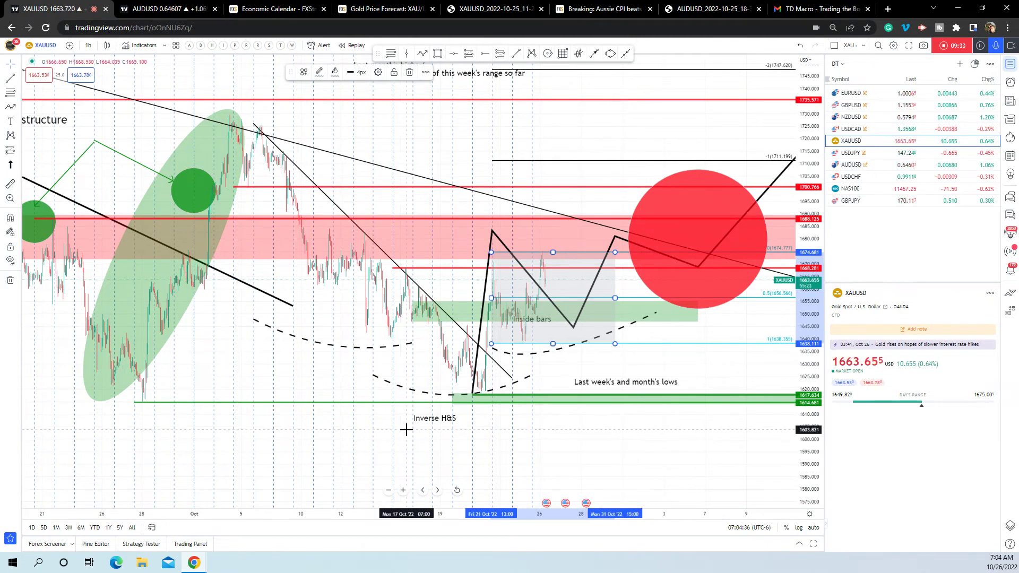
left_click(405, 138)
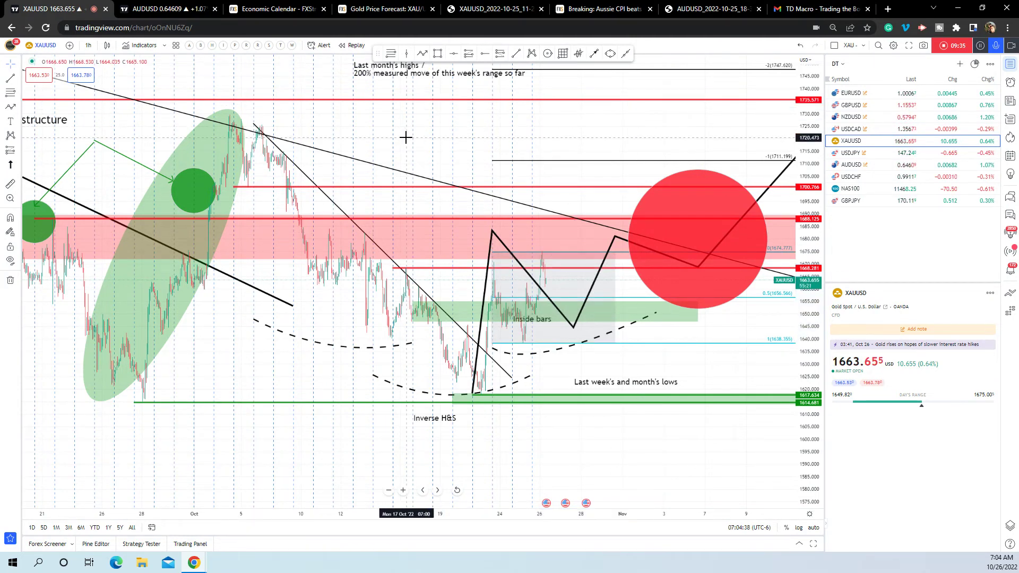
Step: Switch the chart symbol to DXY and bring up its chart options
type("DXY")
key("Return")
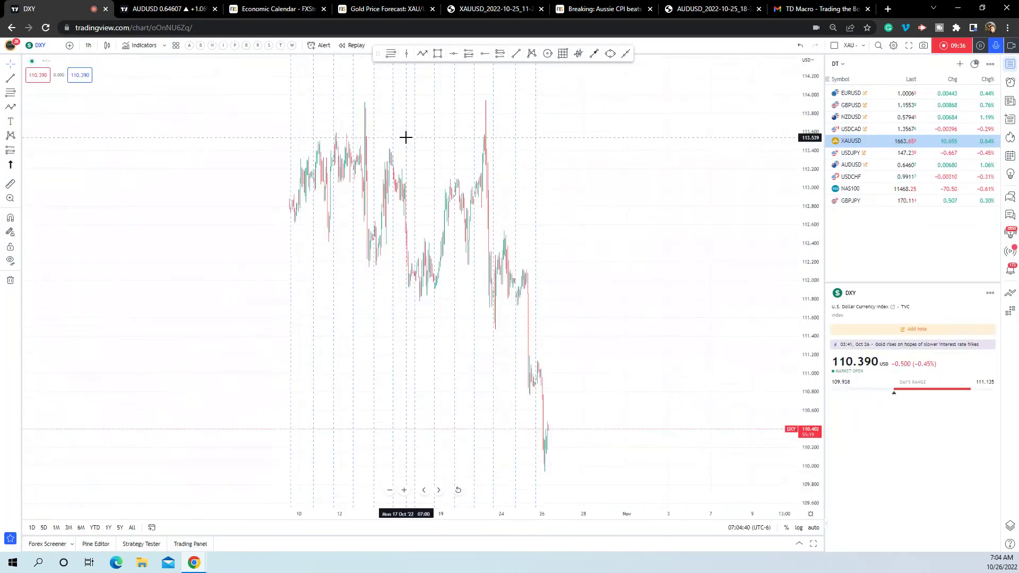
right_click(291, 118)
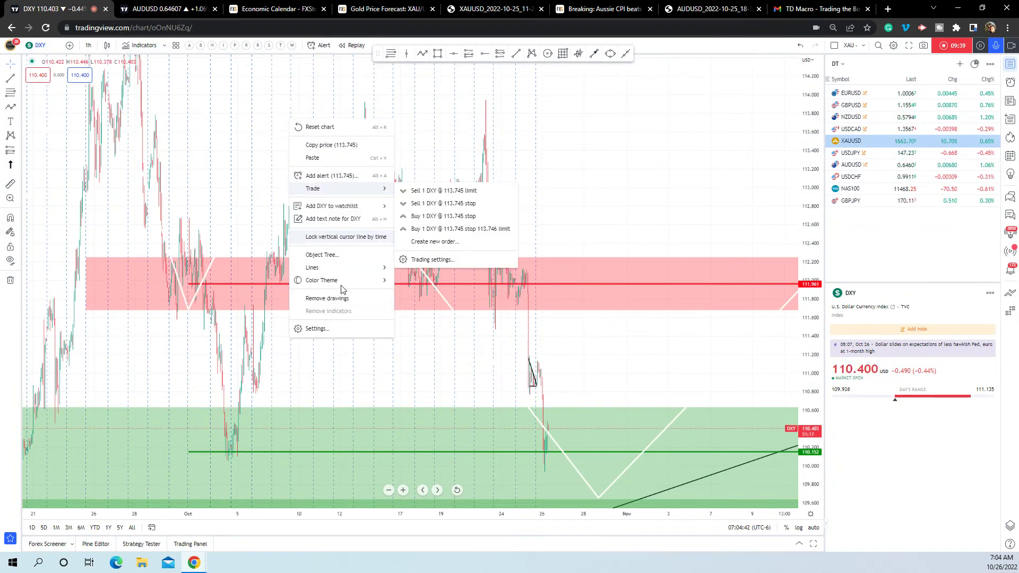
mouse_move(330, 281)
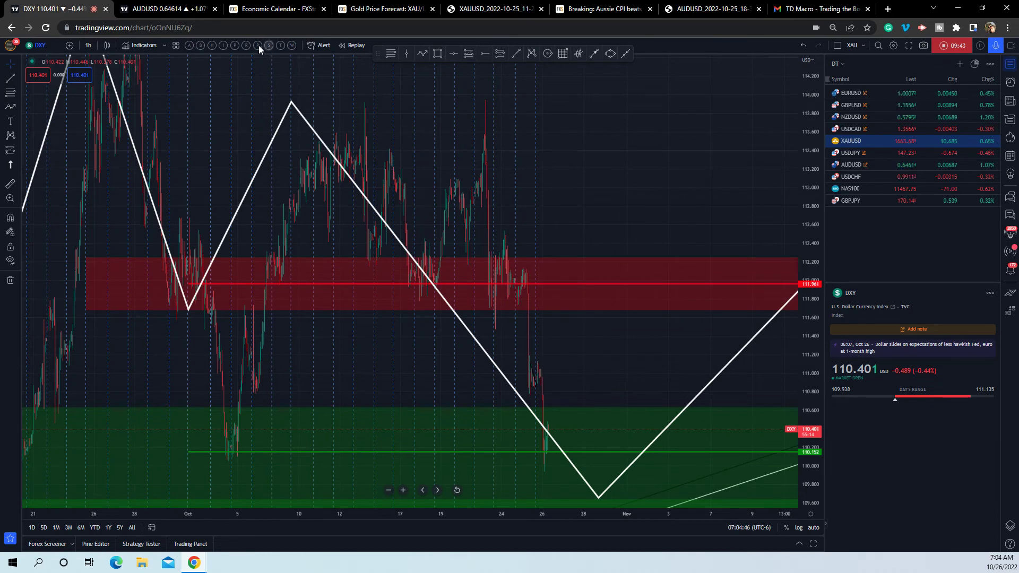
scroll(796, 128, "down", 1)
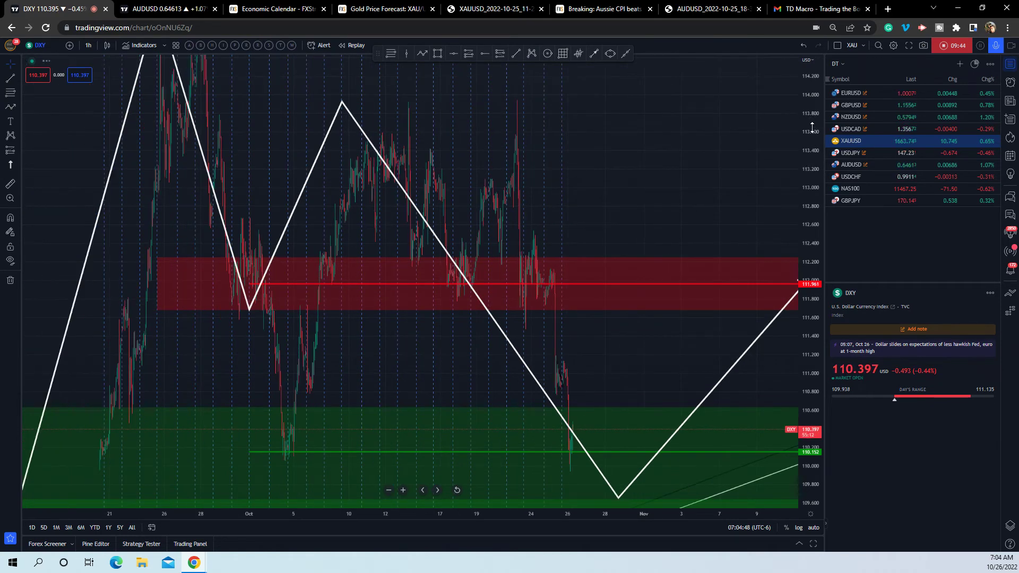
scroll(578, 178, "down", 1)
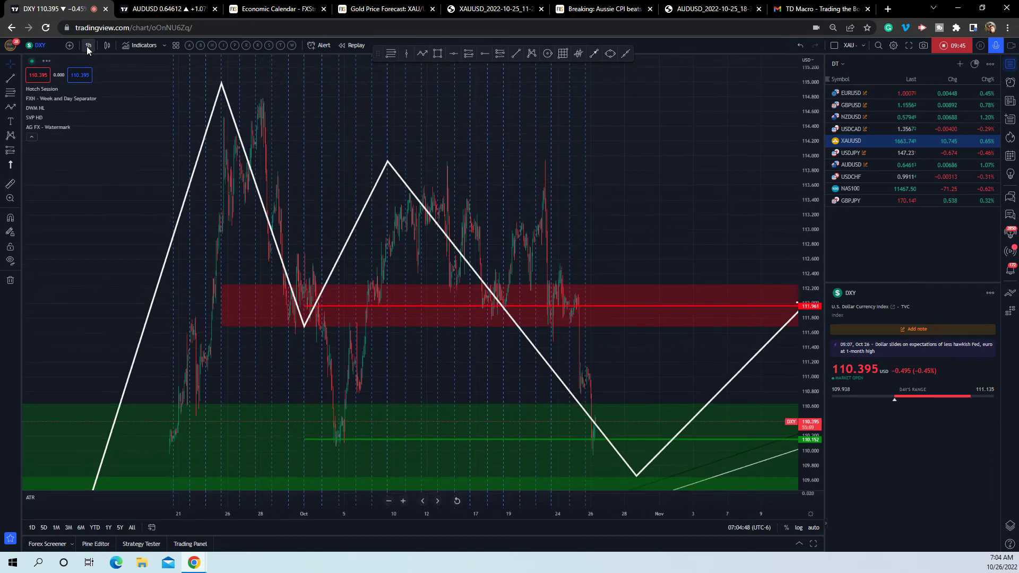
Step: Put DXY on the 1-day timeframe and center the recent double-top pattern
left_click(87, 47)
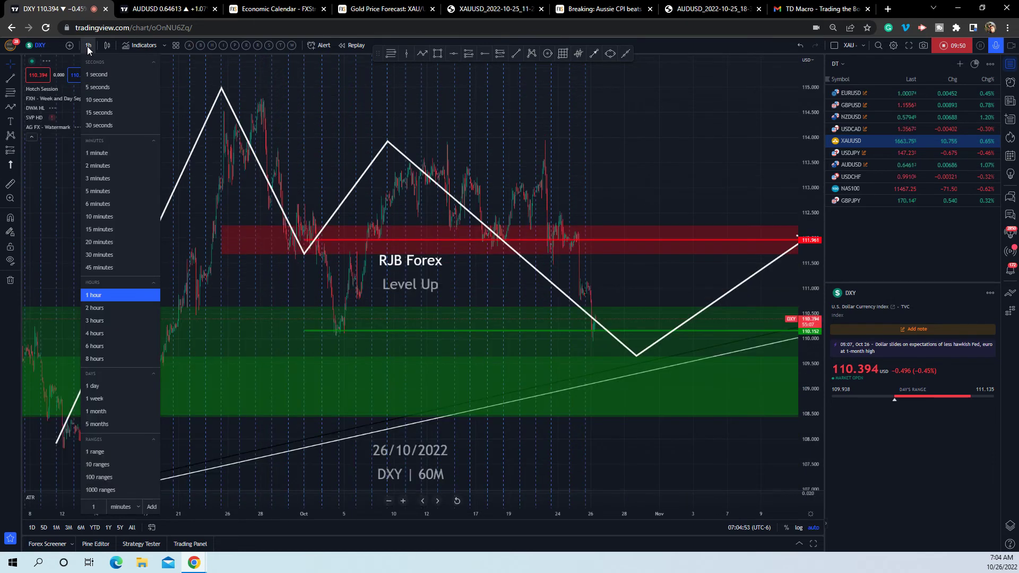
left_click(101, 384)
scroll(523, 159, "up", 8)
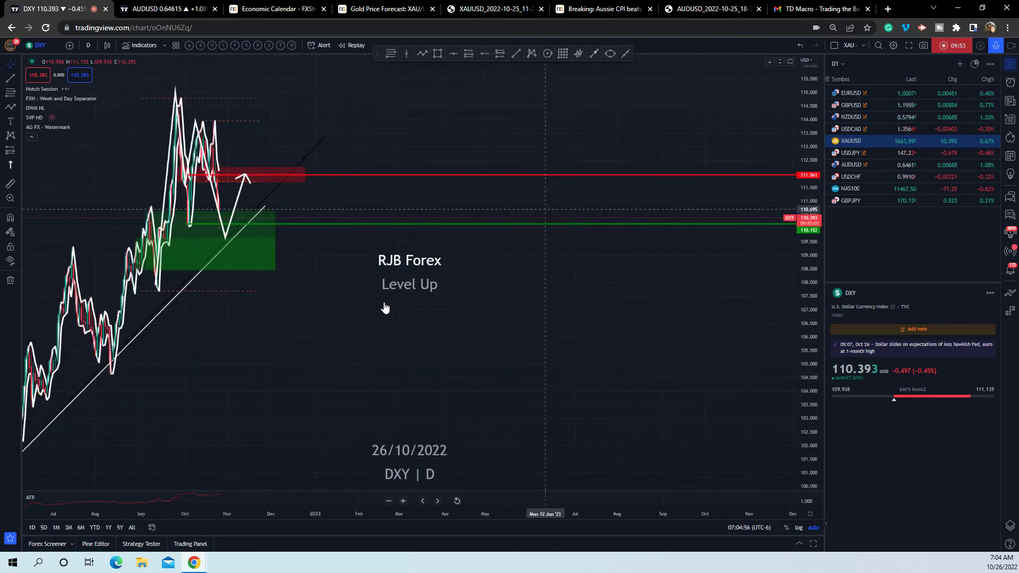
left_click_drag(426, 353, 635, 357)
scroll(635, 356, "up", 4)
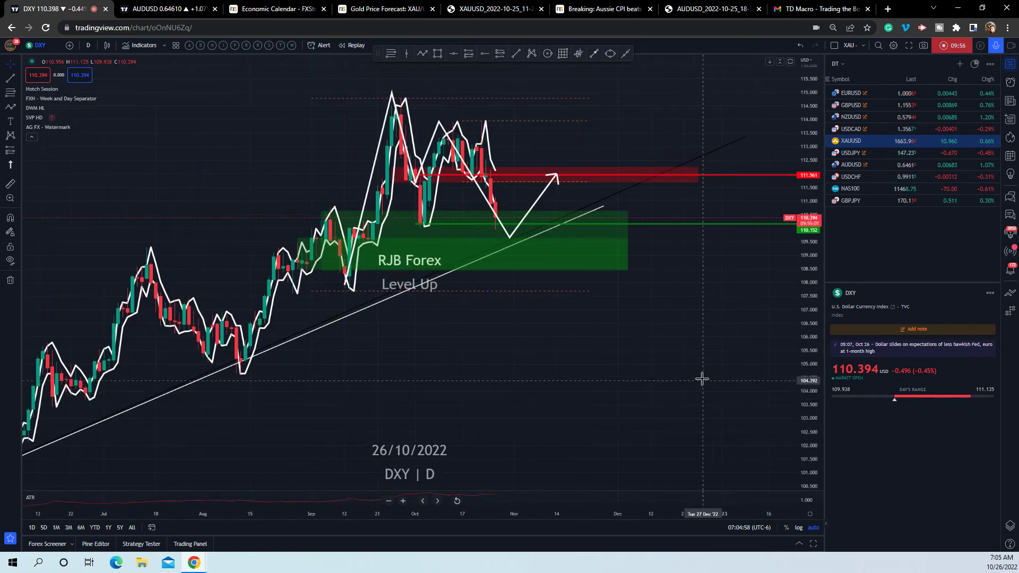
left_click_drag(703, 380, 451, 298)
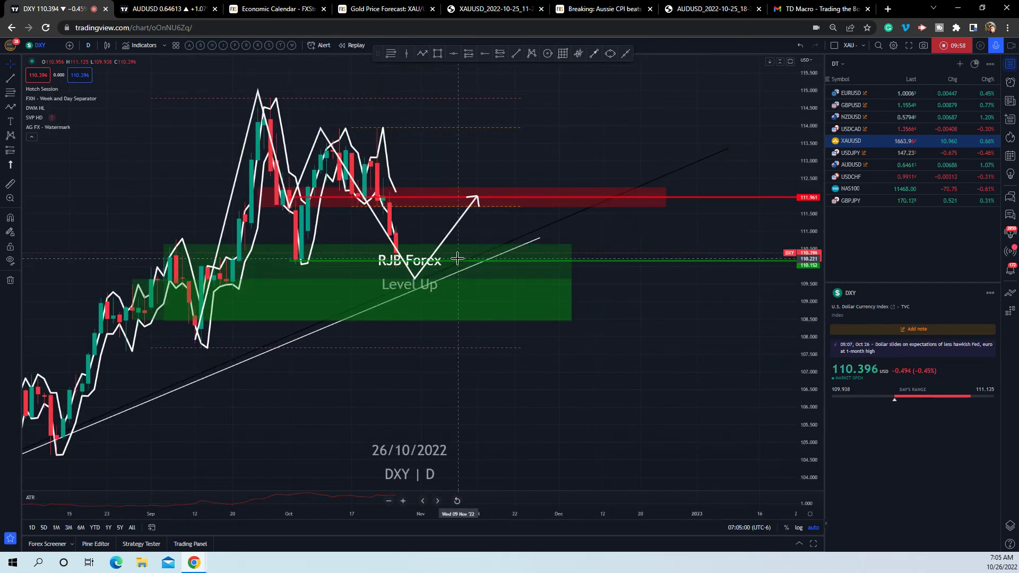
Step: Place the green horizontal level at the early-October candle low near 110.055
left_click(296, 264)
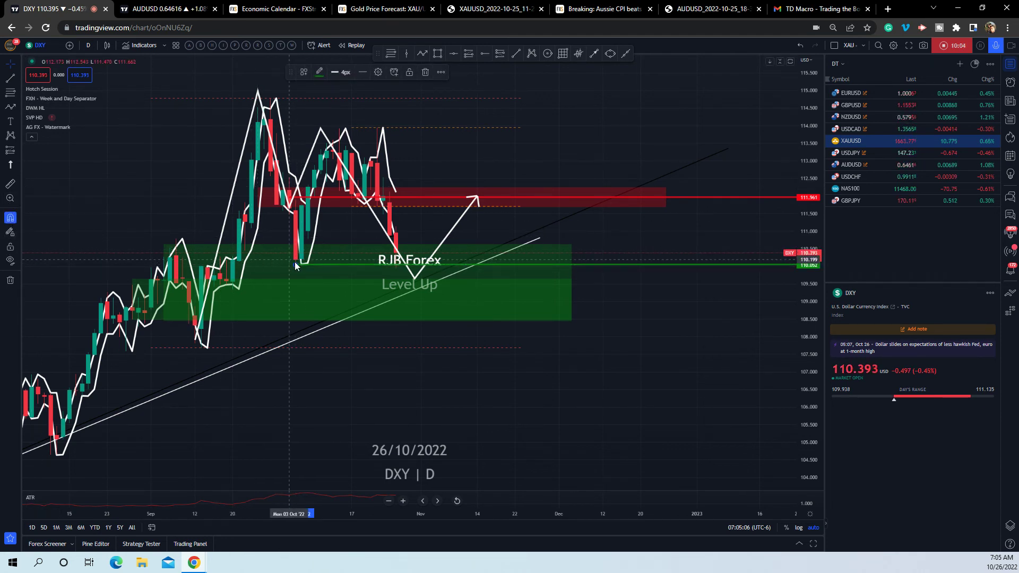
left_click(296, 264)
left_click(295, 266)
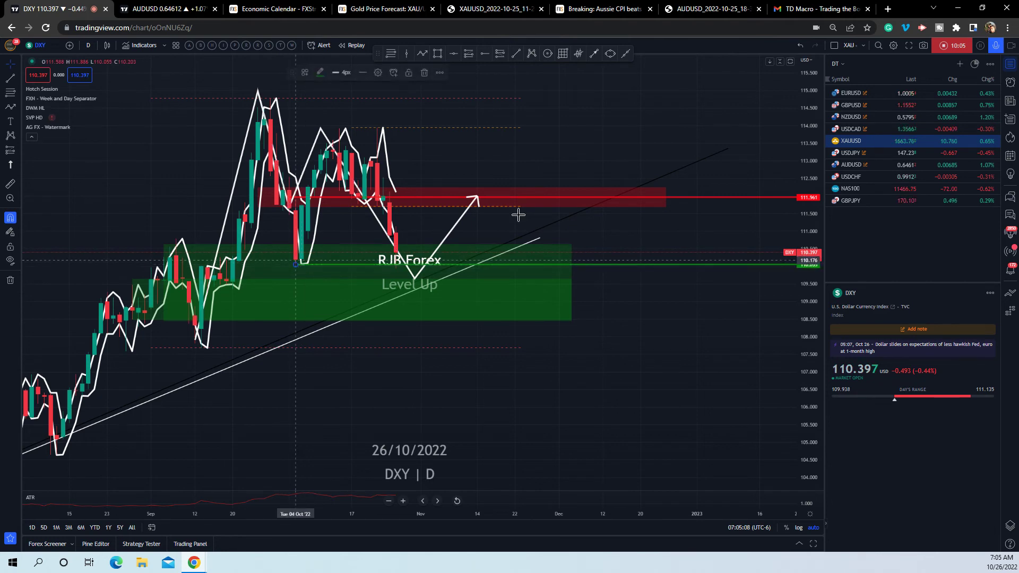
left_click_drag(817, 321, 803, 244)
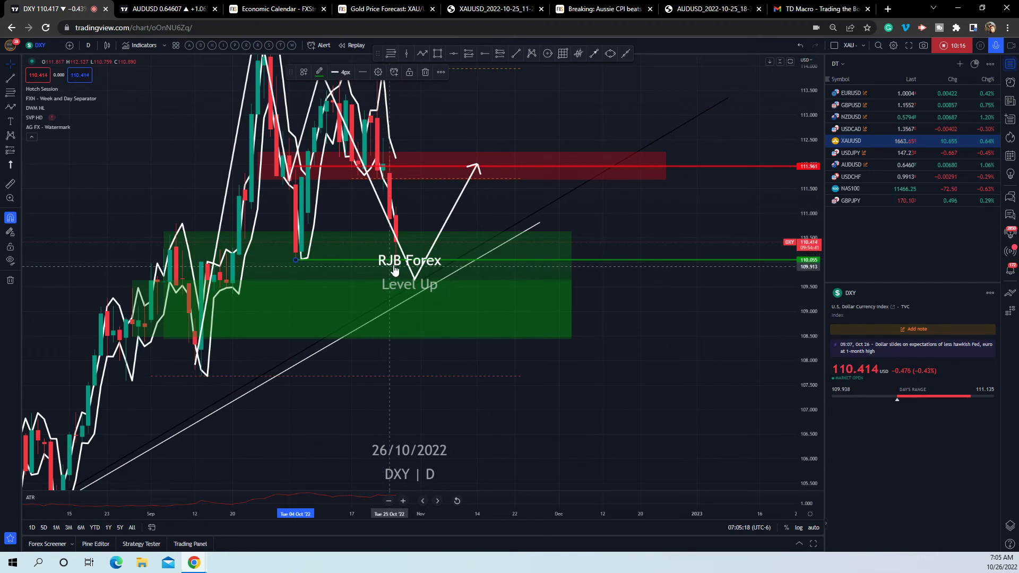
left_click(405, 281)
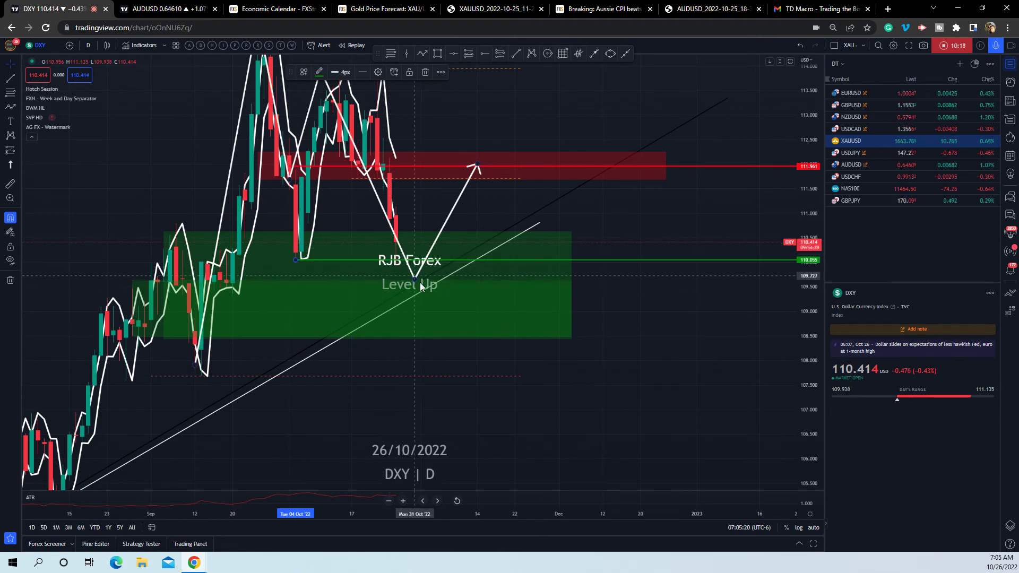
scroll(463, 220, "down", 3)
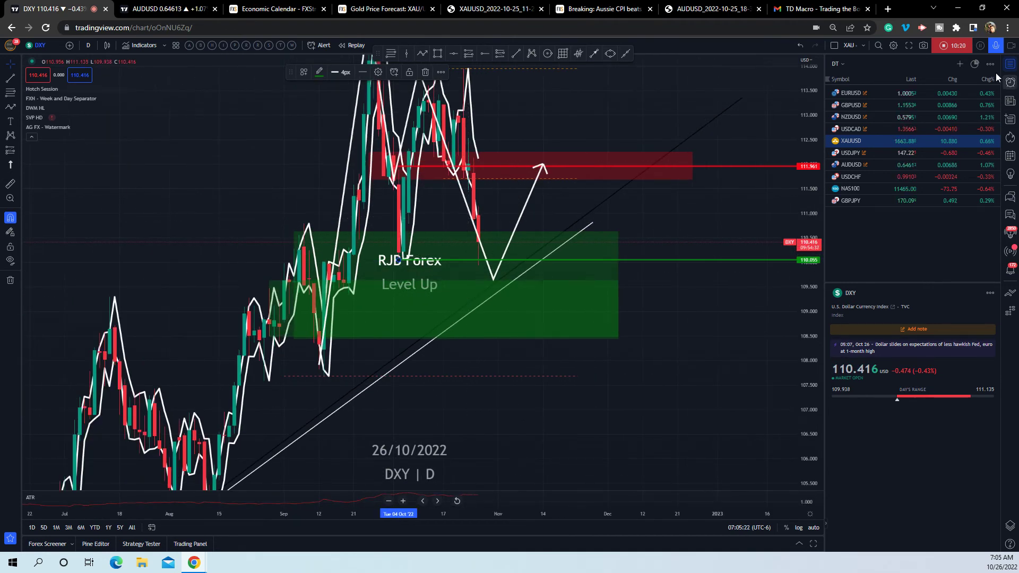
Step: Switch to USDJPY with the Down arrow and stretch its price scale vertically
key("Down")
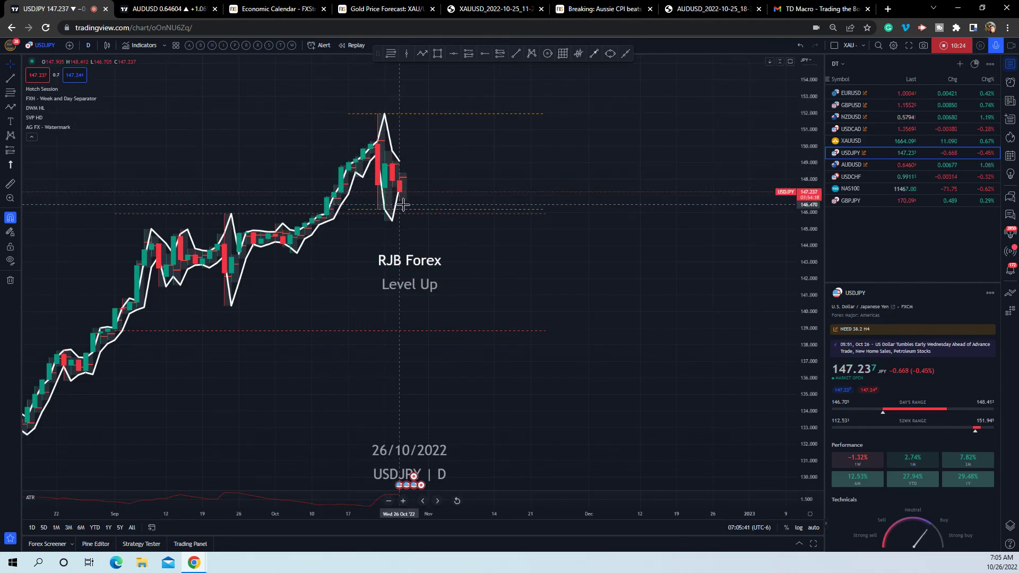
left_click_drag(815, 303, 413, 197)
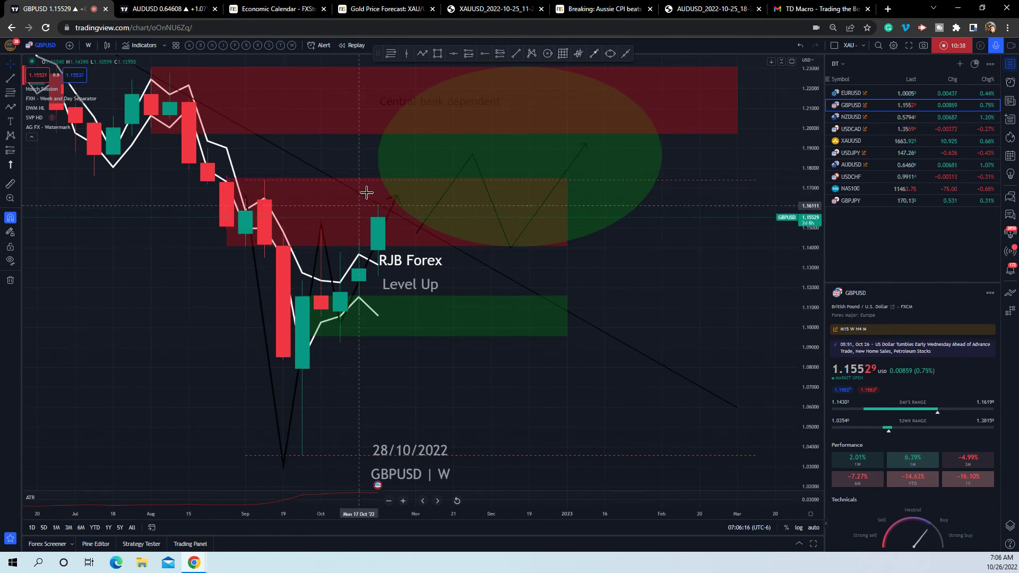
Step: Change the black downward trend line's colour to white
left_click(350, 181)
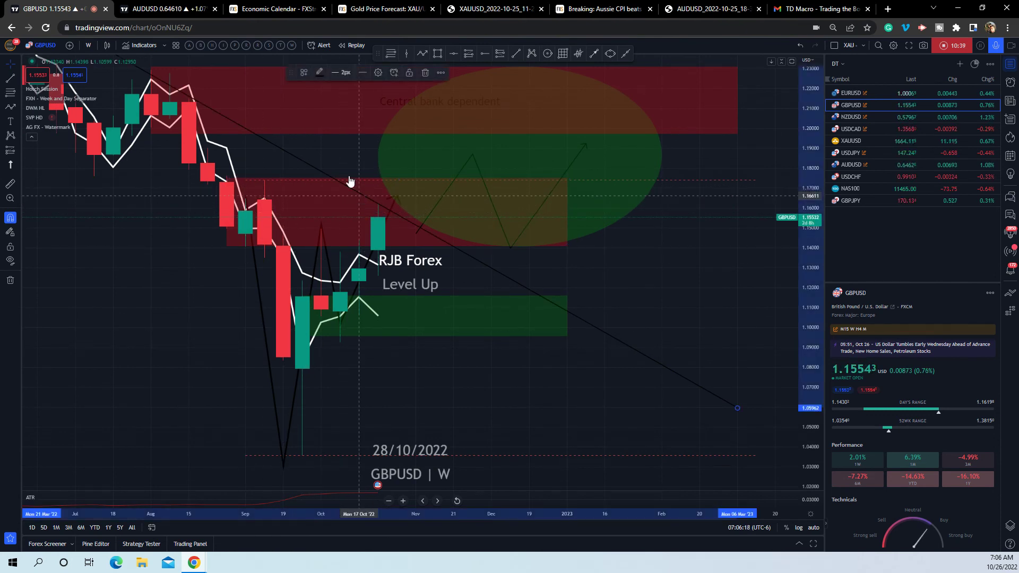
left_click(320, 78)
left_click(321, 93)
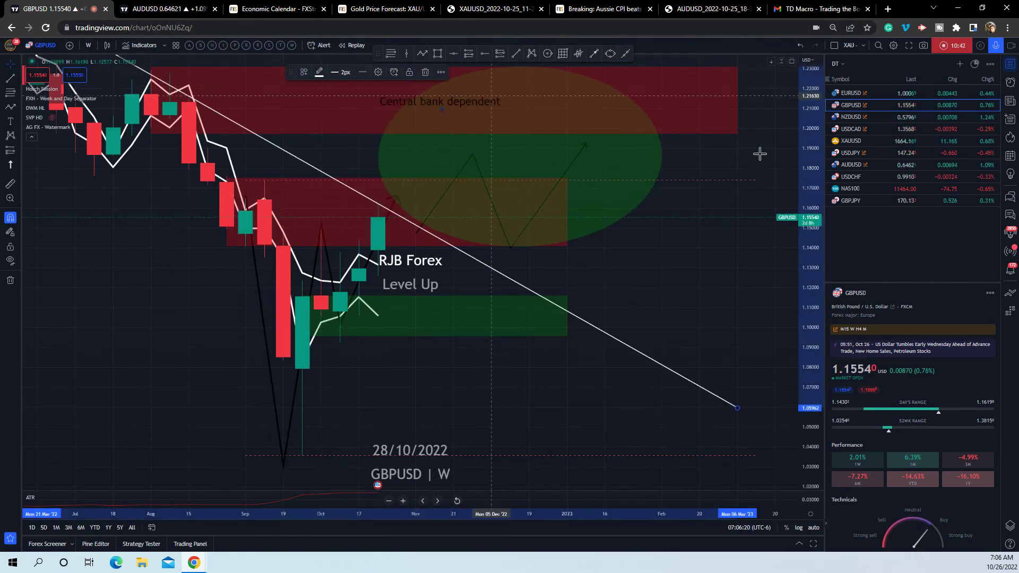
scroll(442, 335, "down", 8)
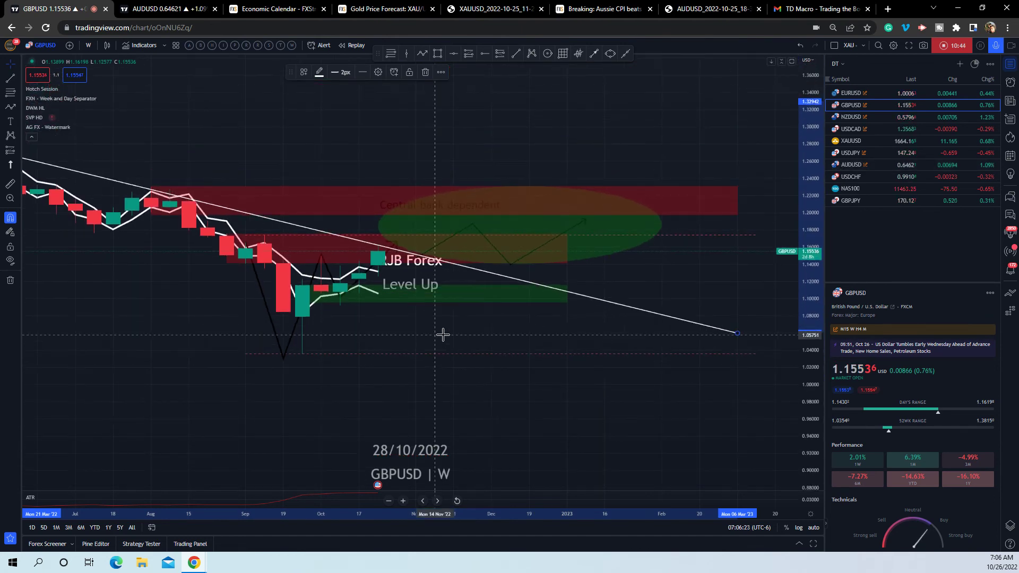
left_click_drag(462, 332, 445, 329)
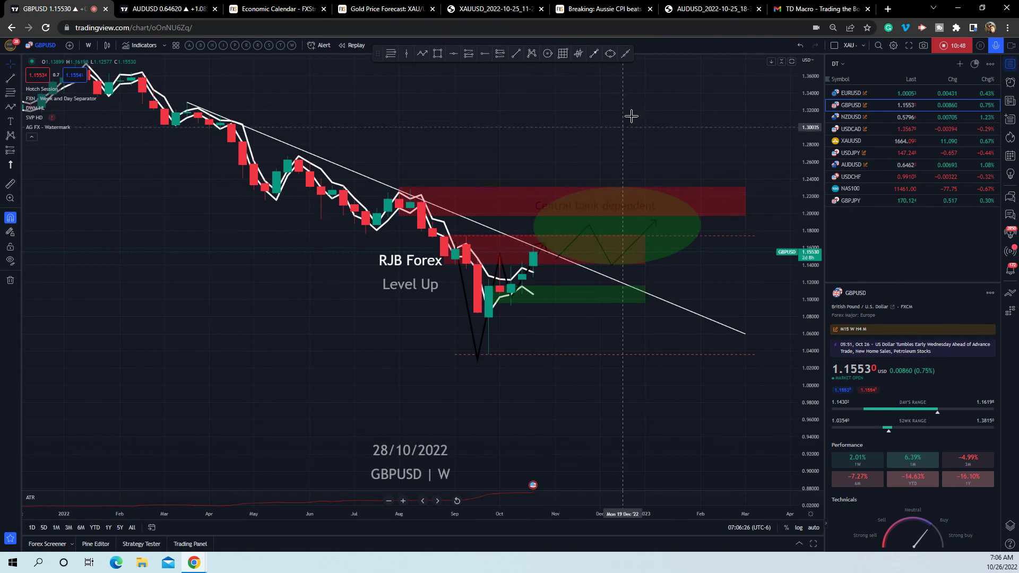
left_click_drag(537, 177, 571, 205)
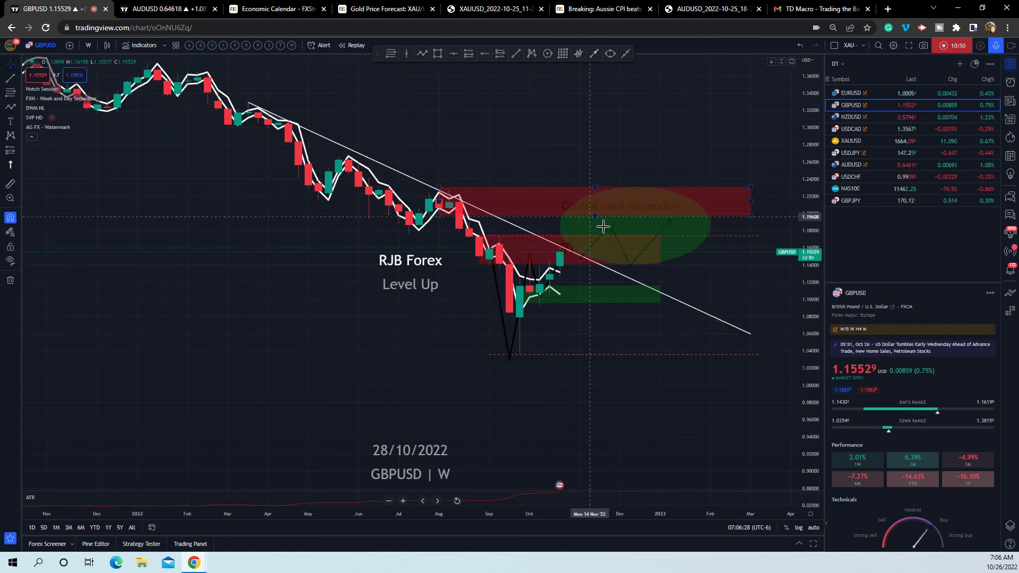
scroll(519, 250, "up", 1)
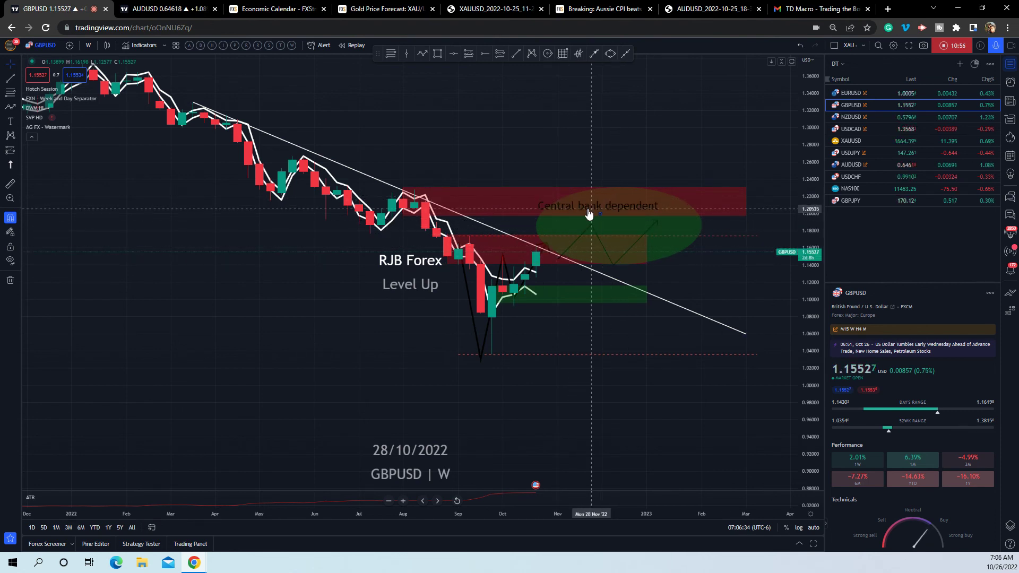
Step: Make the 'Central bank dependent' label text white
left_click(319, 72)
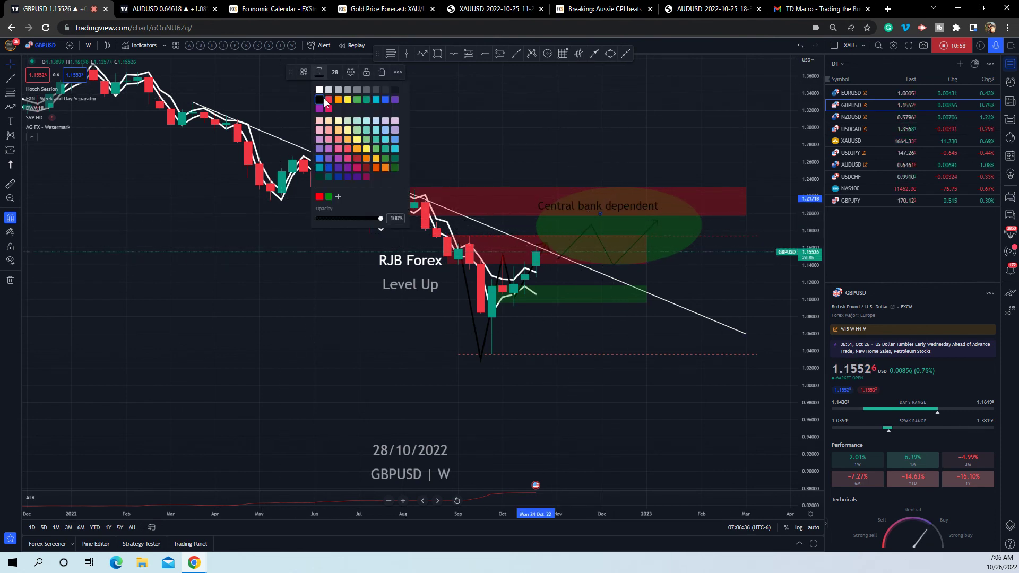
left_click(319, 91)
scroll(710, 163, "up", 1)
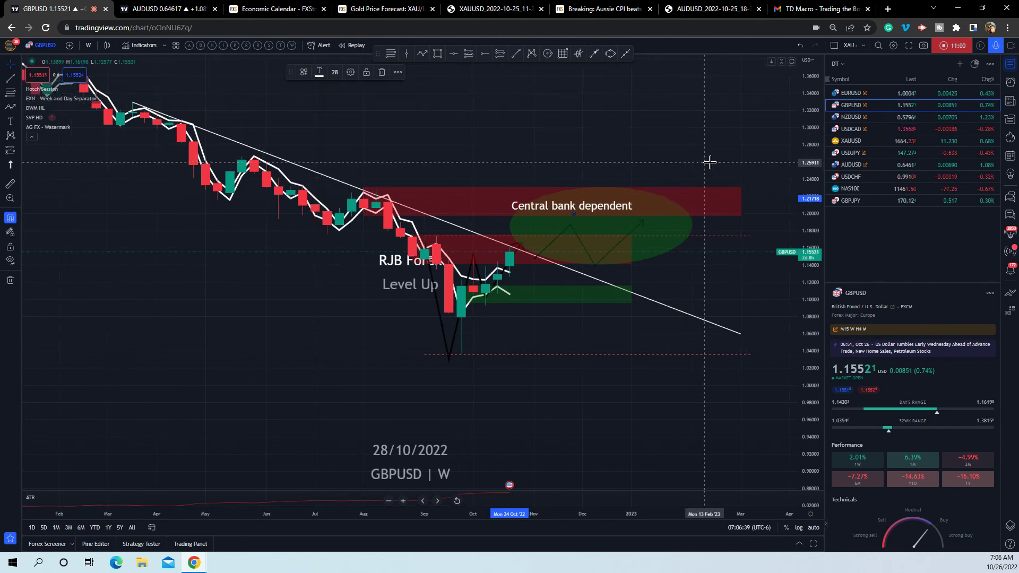
scroll(702, 162, "down", 1)
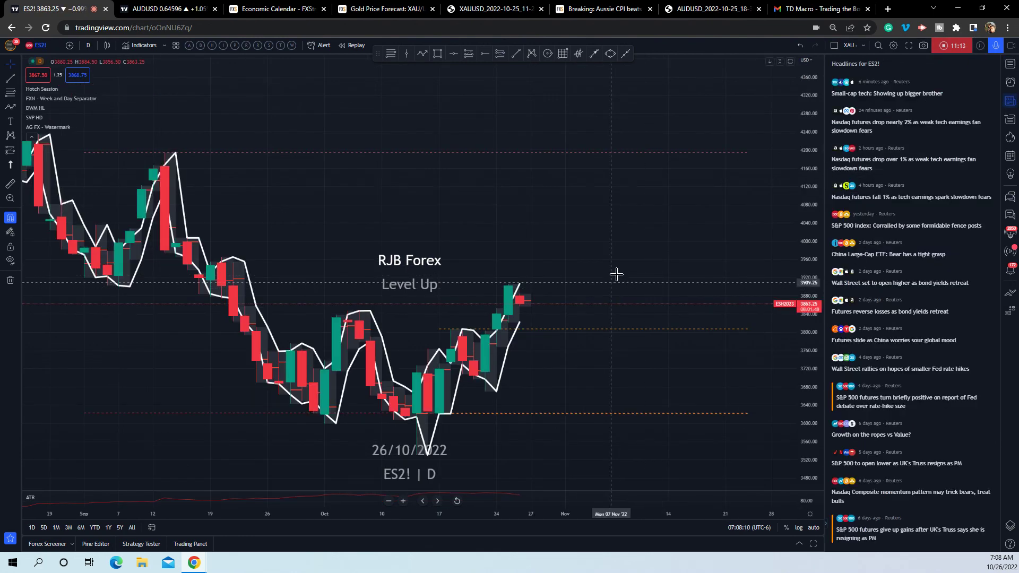
key("d")
key("Return")
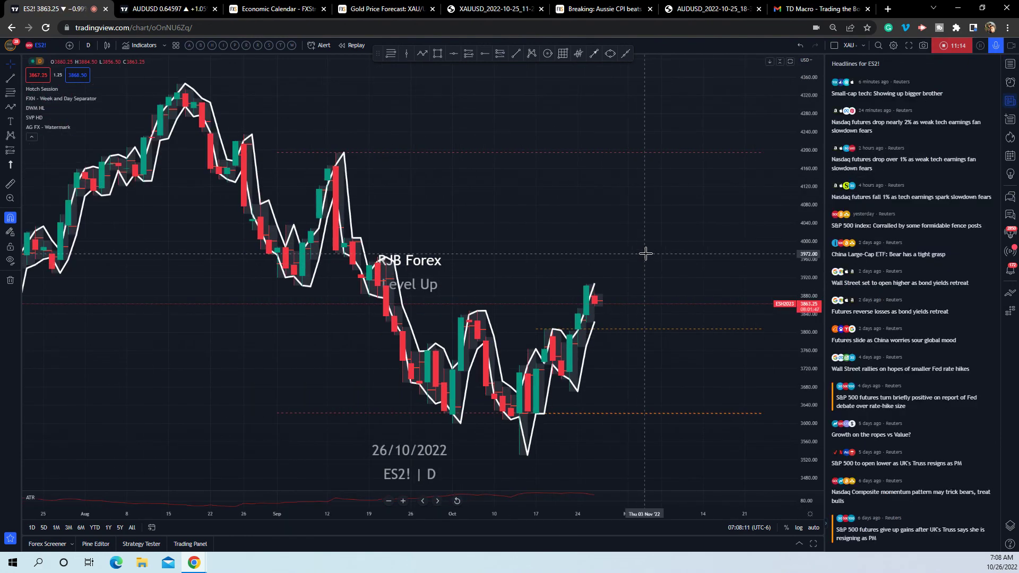
scroll(642, 253, "up", 3)
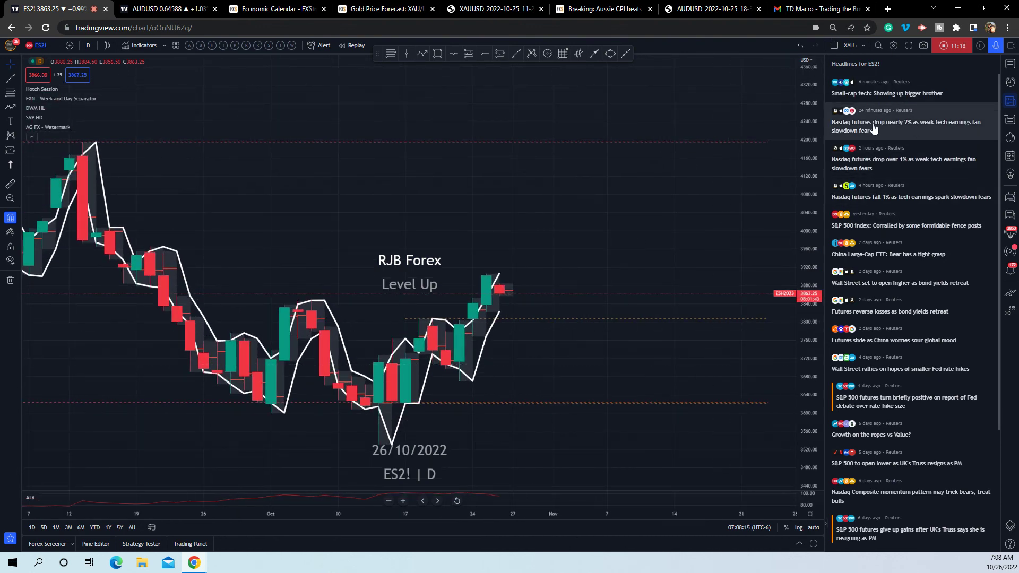
scroll(471, 230, "down", 2)
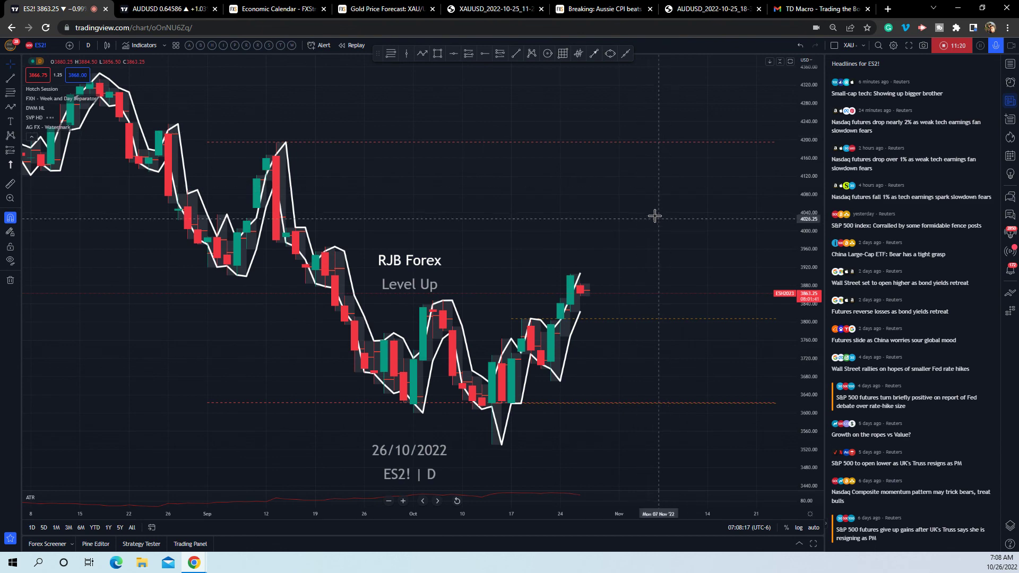
scroll(654, 215, "up", 2)
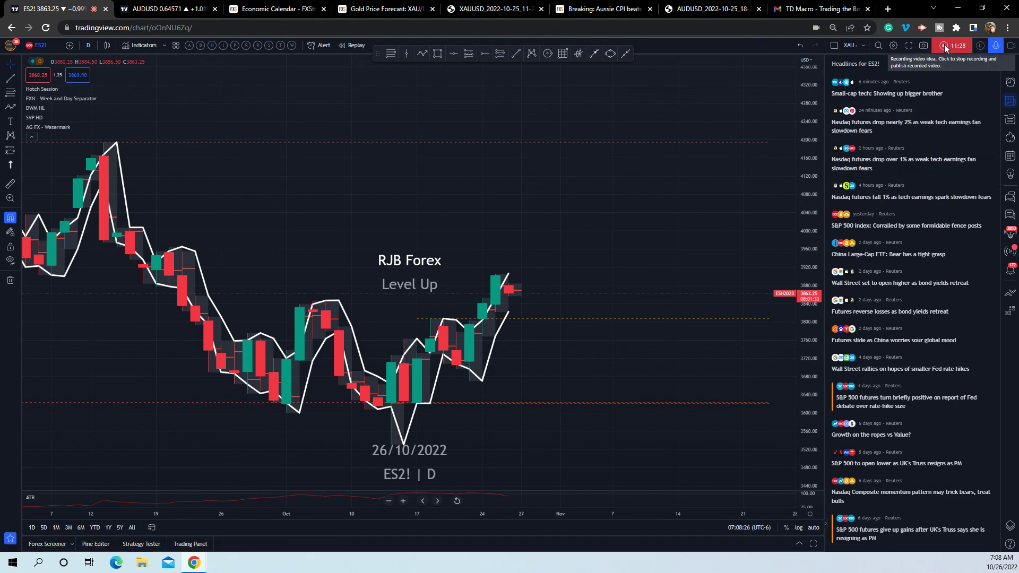
scroll(491, 216, "down", 3)
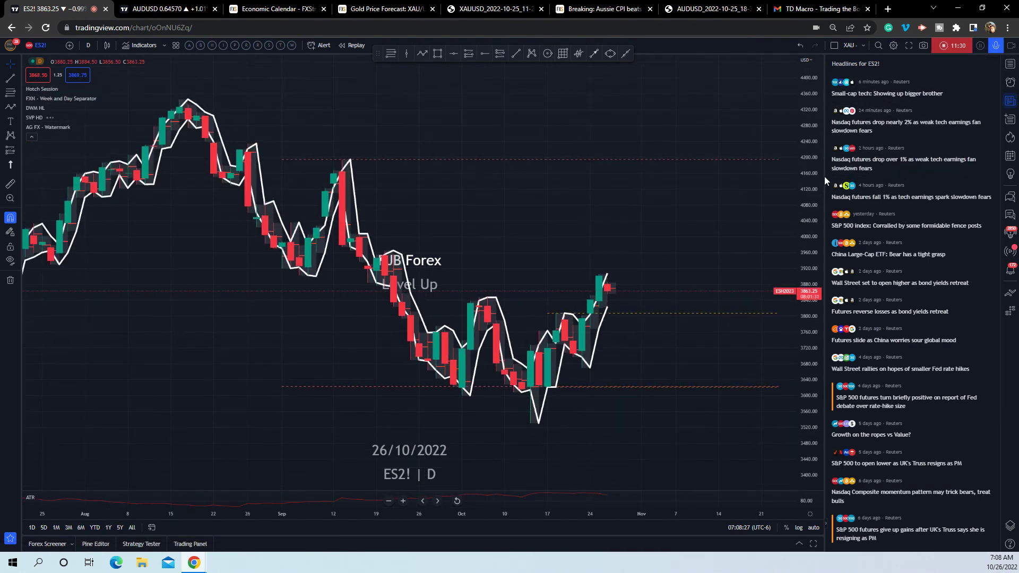